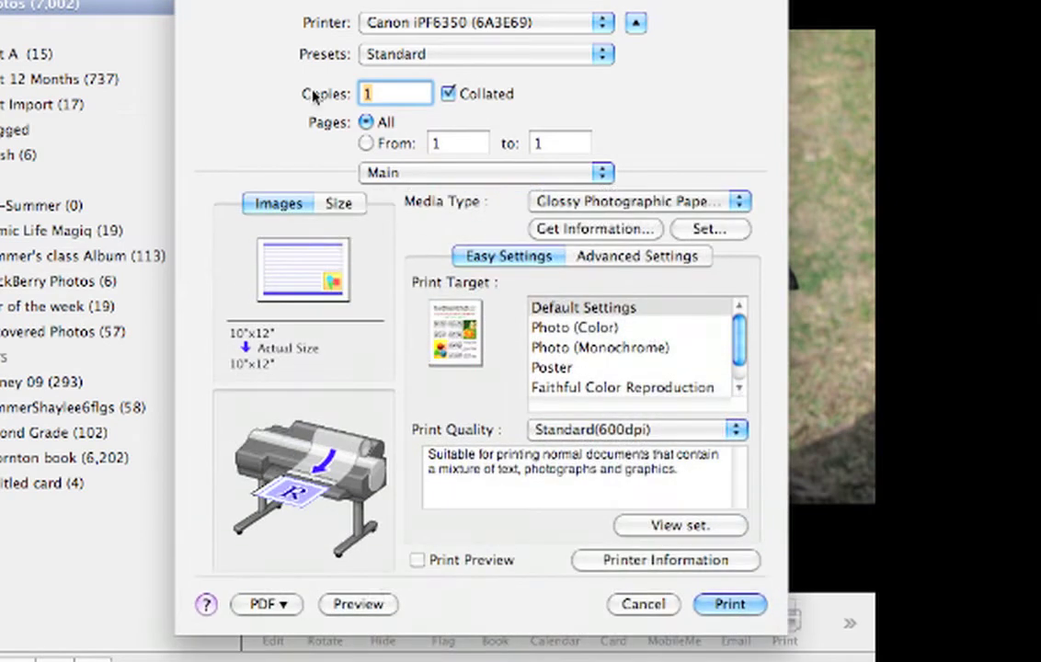
- Review the printer and page range choices, keeping All pages, and look at the paper size details beside the image preview
click(380, 27)
click(380, 24)
click(367, 144)
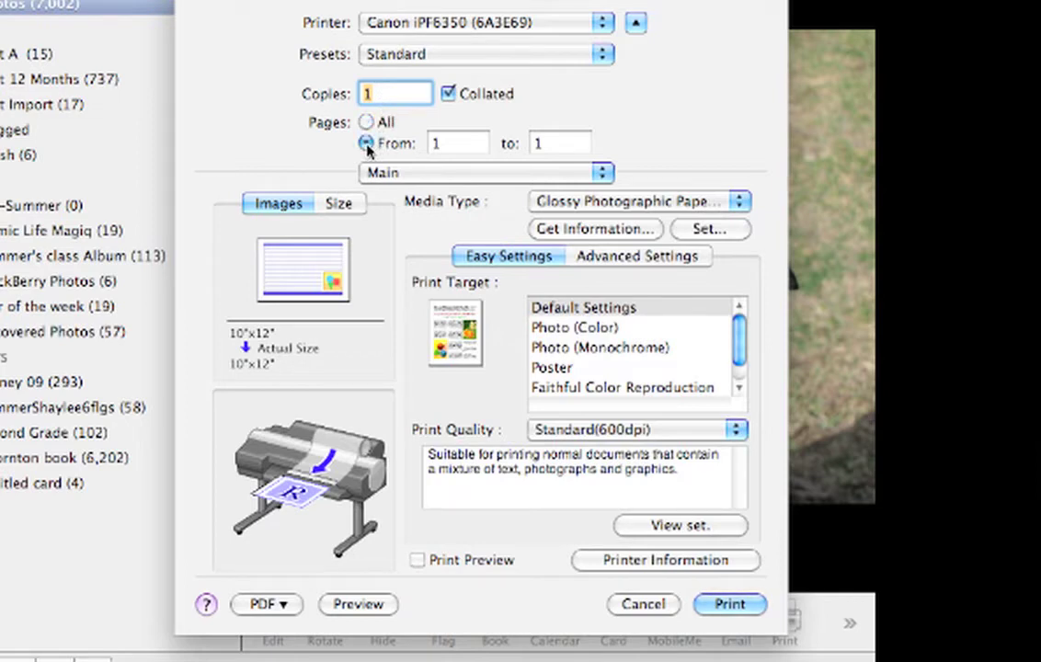
click(366, 121)
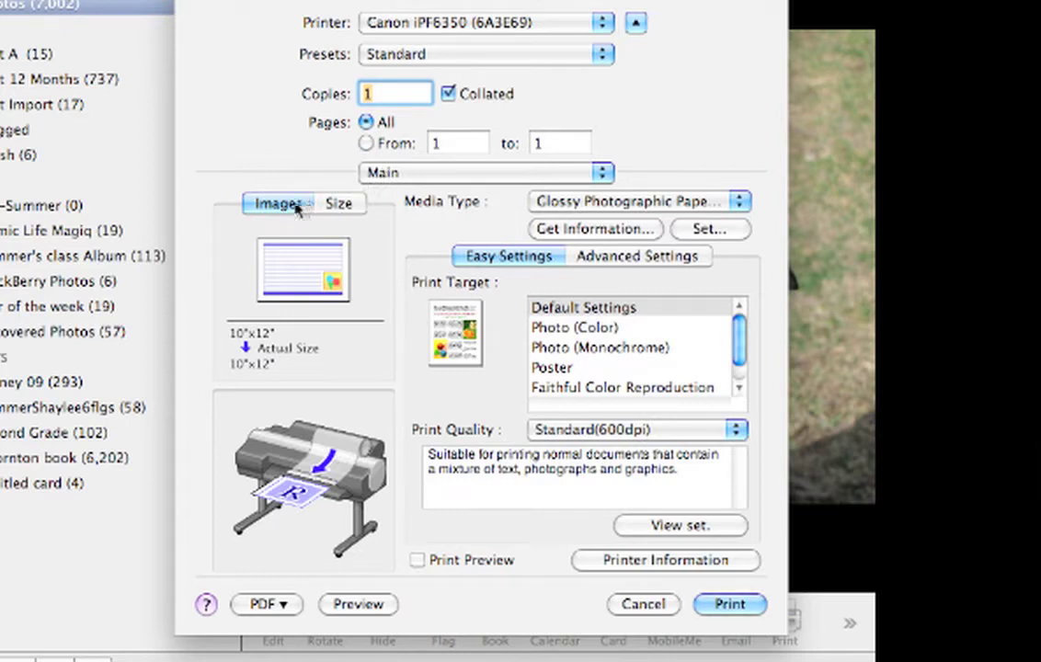
click(342, 206)
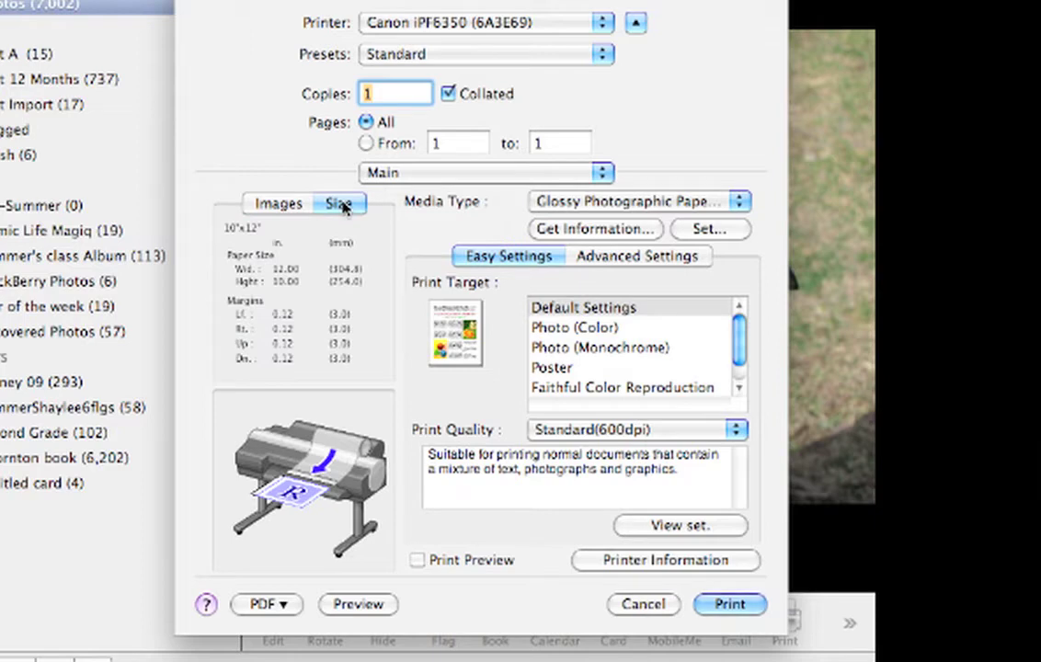
click(282, 205)
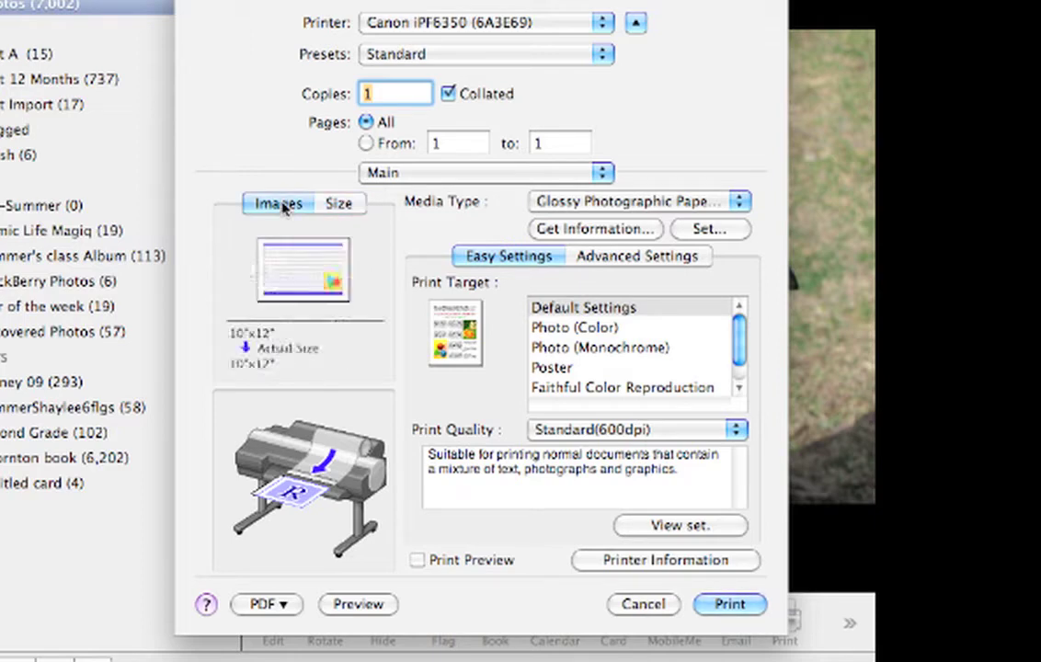
- Choose Glossy Photographic Paper 190gsm as the media type and apply the Roll Paper source from the printer's media information
click(545, 204)
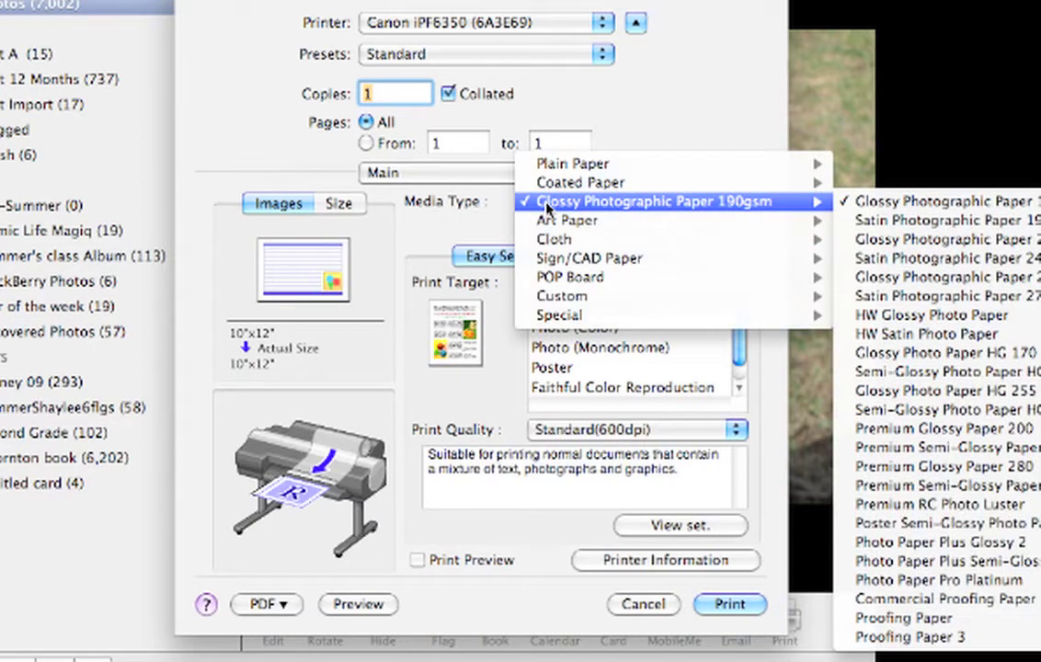
click(855, 205)
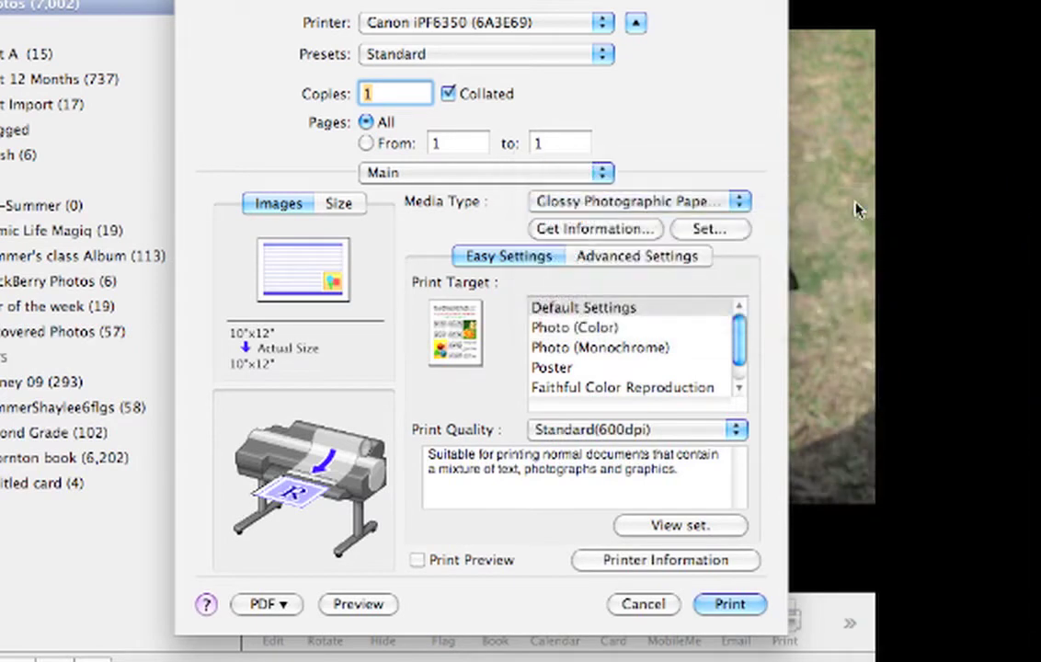
click(617, 232)
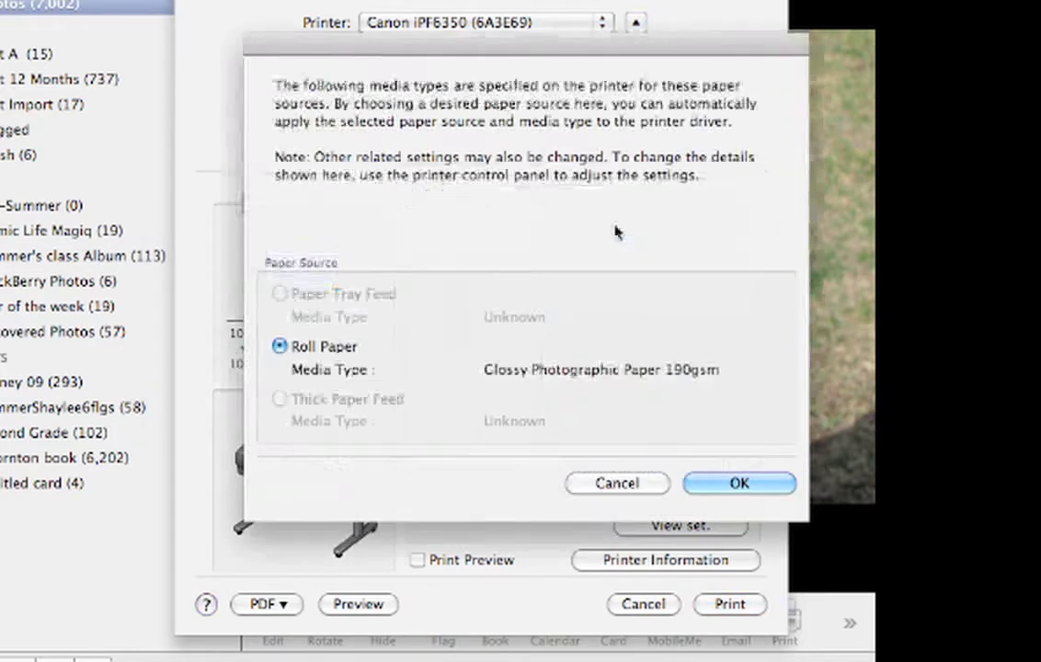
click(713, 484)
- Open the detailed paper settings and review the drying time choices between pages and between scans, keeping Printer Default for both
click(706, 230)
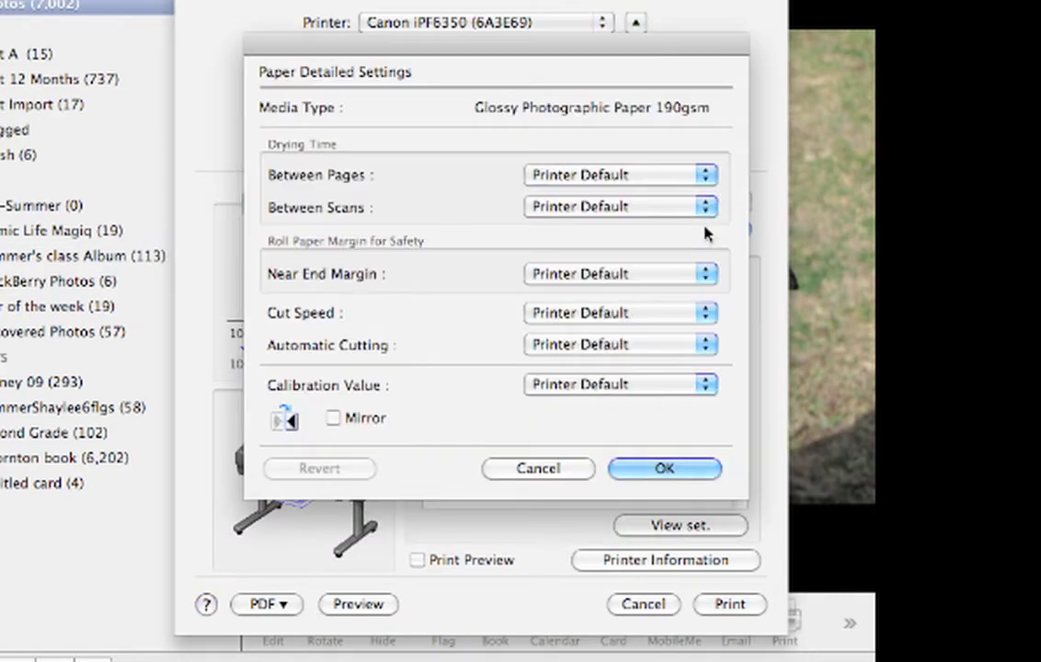
click(666, 174)
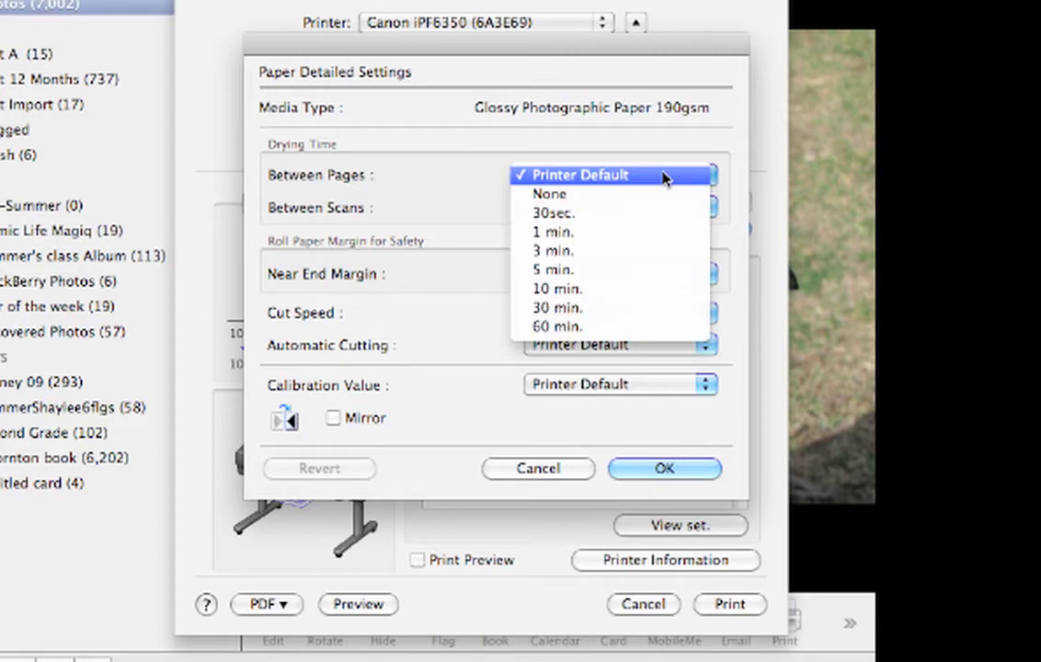
click(664, 175)
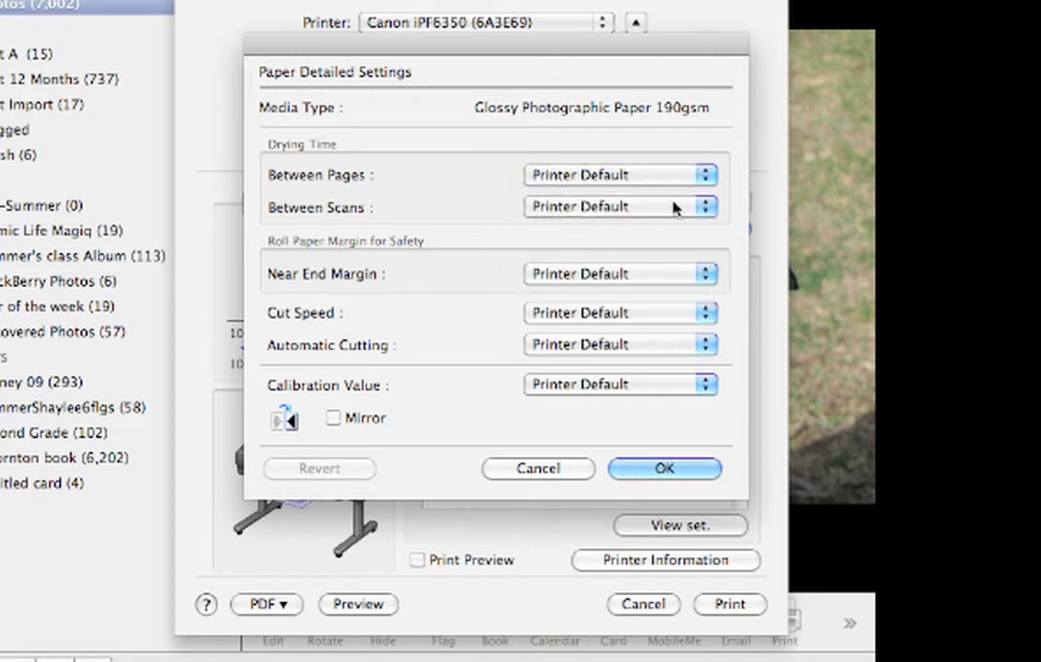
click(676, 208)
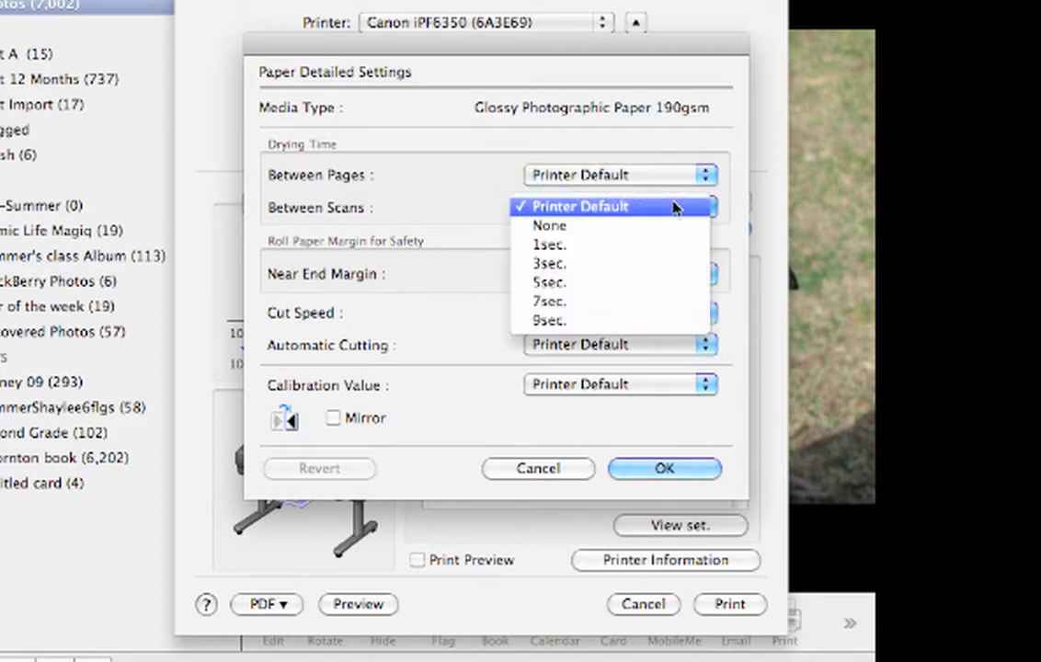
click(676, 208)
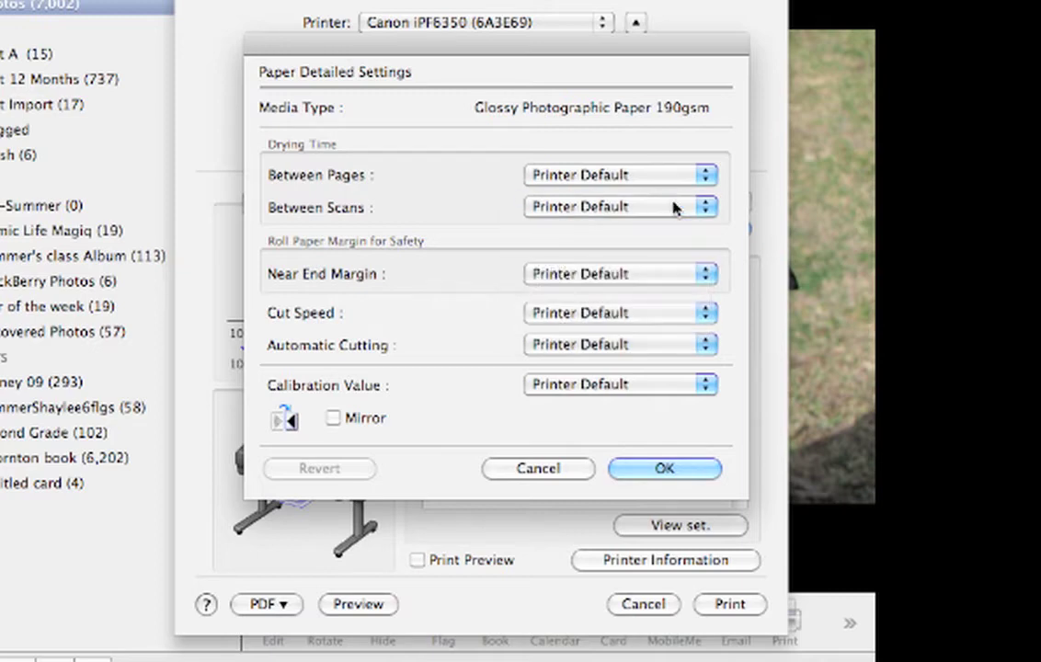
- Review the near end margin, cut speed and automatic cutting choices, keeping Printer Default for each
click(679, 285)
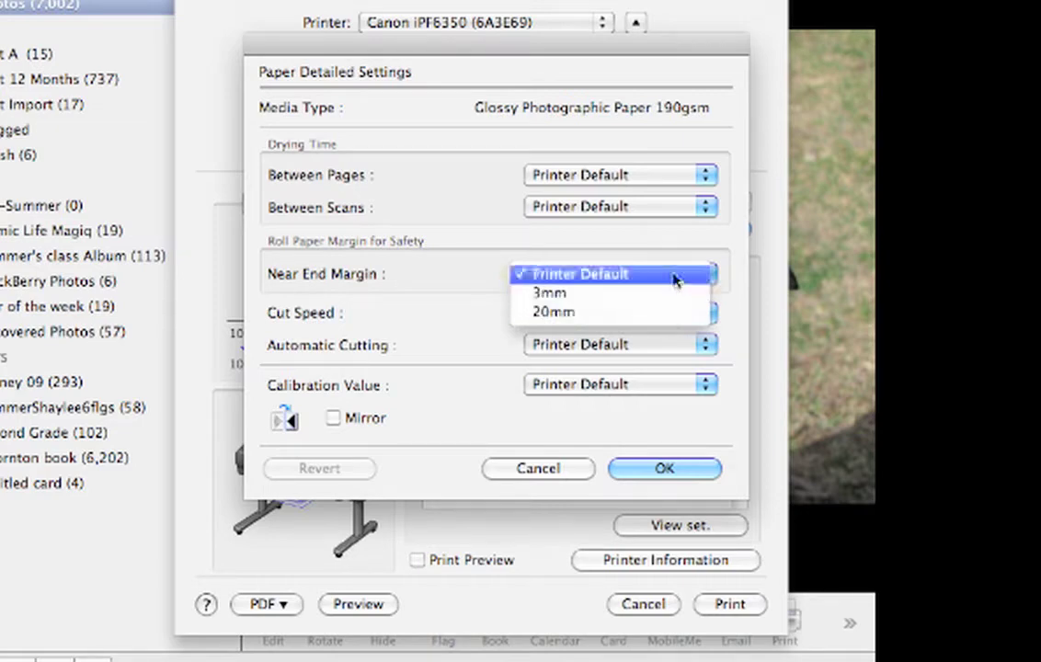
click(674, 277)
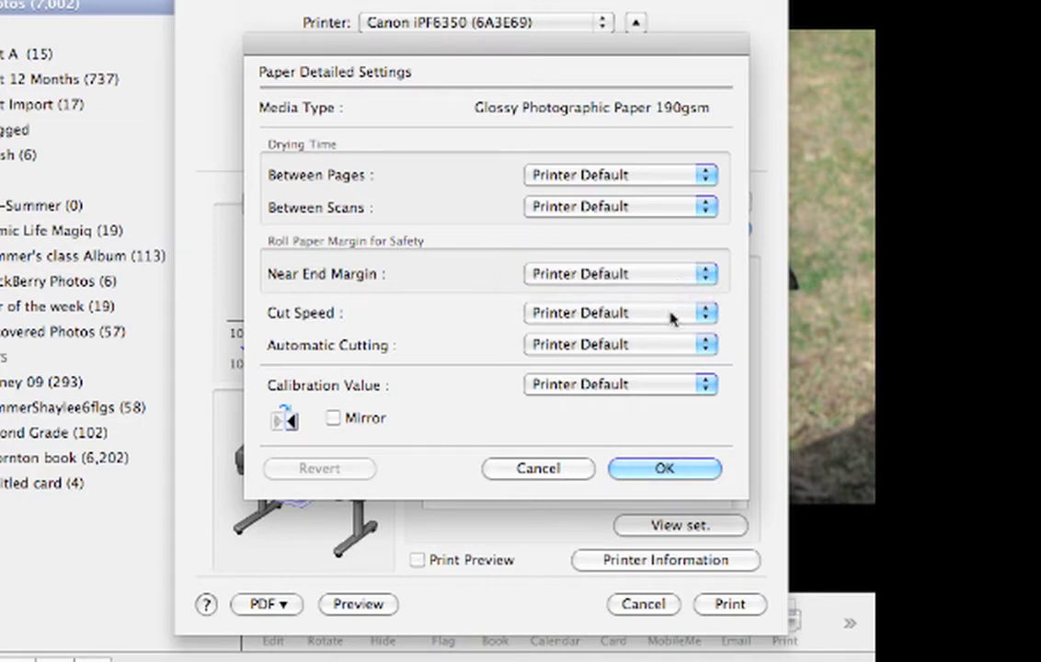
click(672, 316)
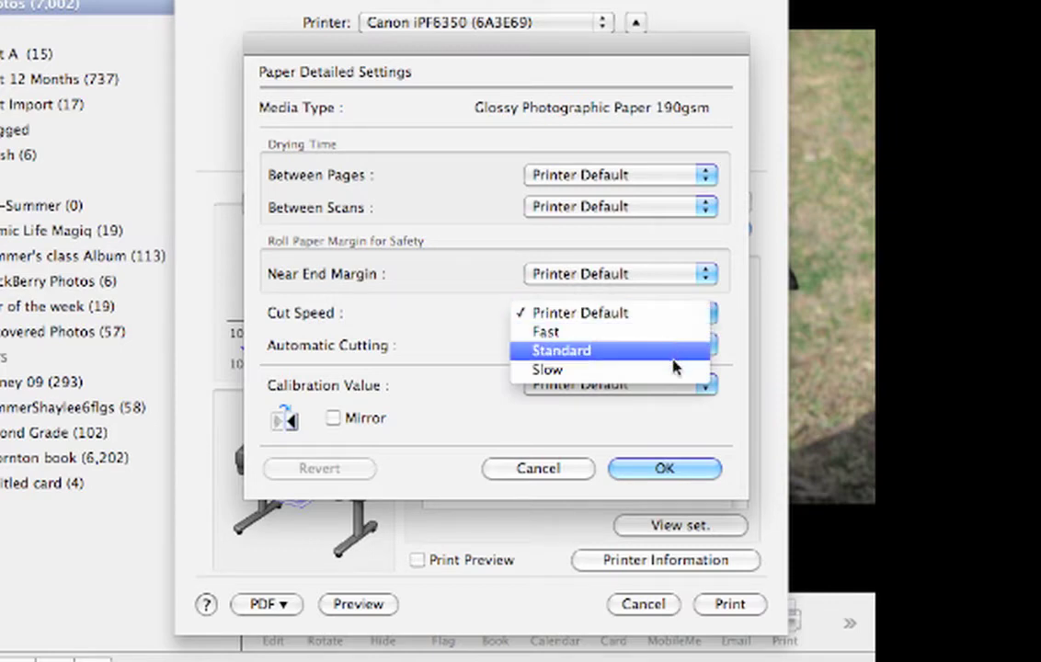
click(674, 318)
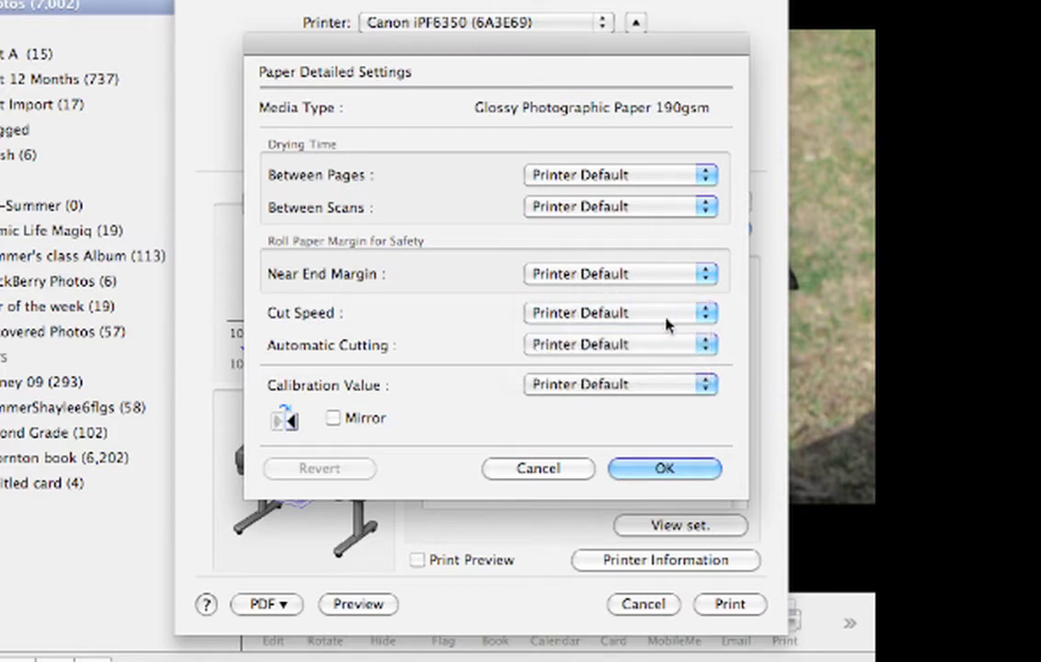
click(672, 346)
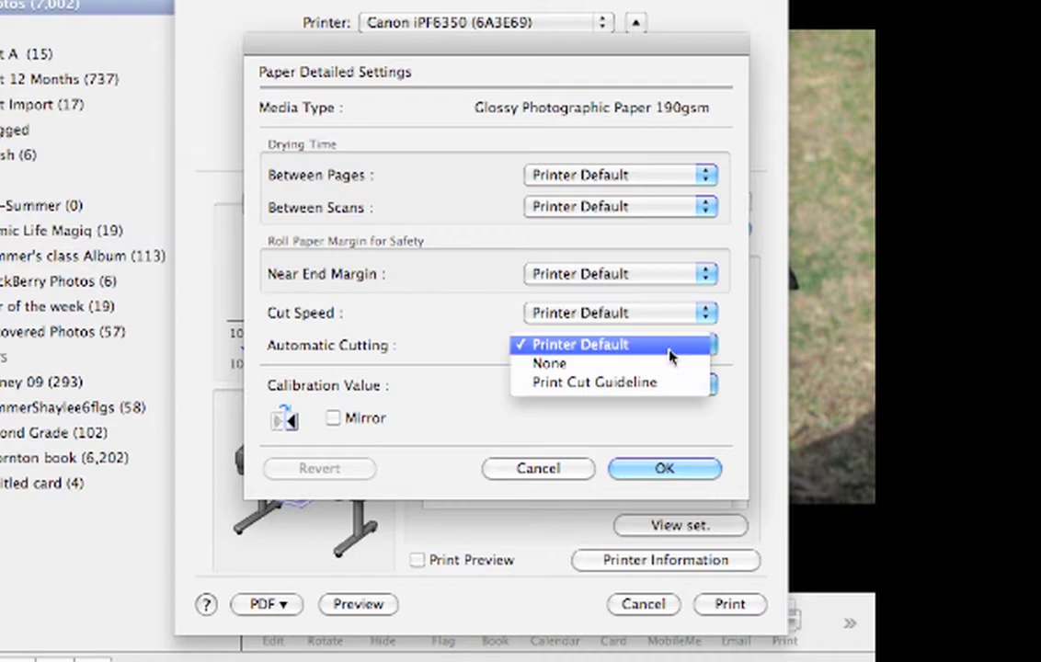
click(670, 345)
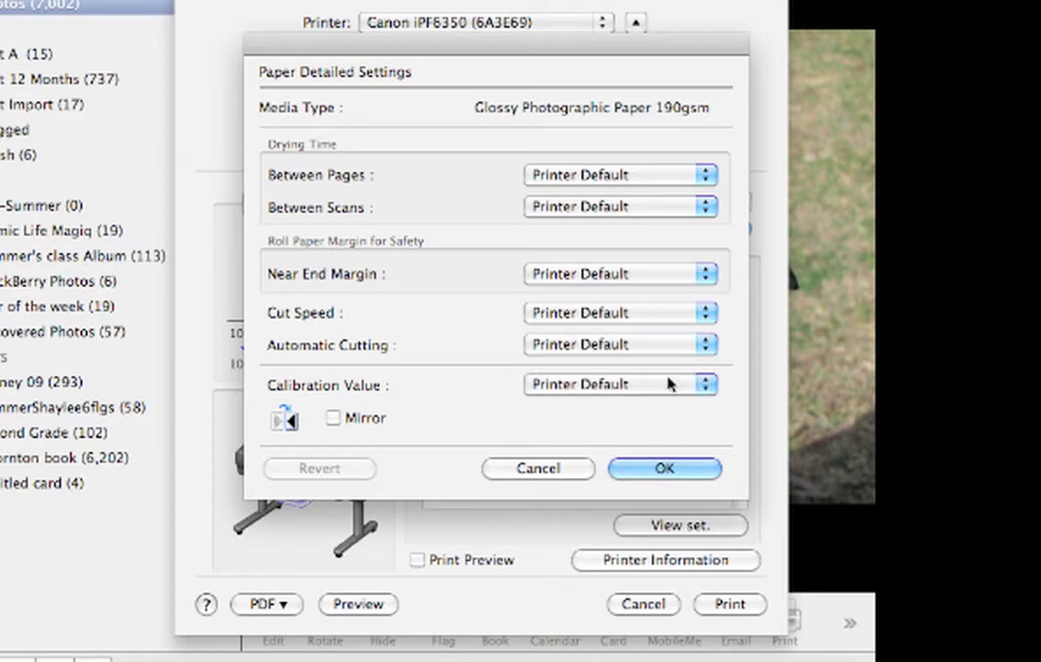
- Review the calibration value choices and the Mirror option, keeping Printer Default and Mirror off, and accept the detailed paper settings
click(671, 385)
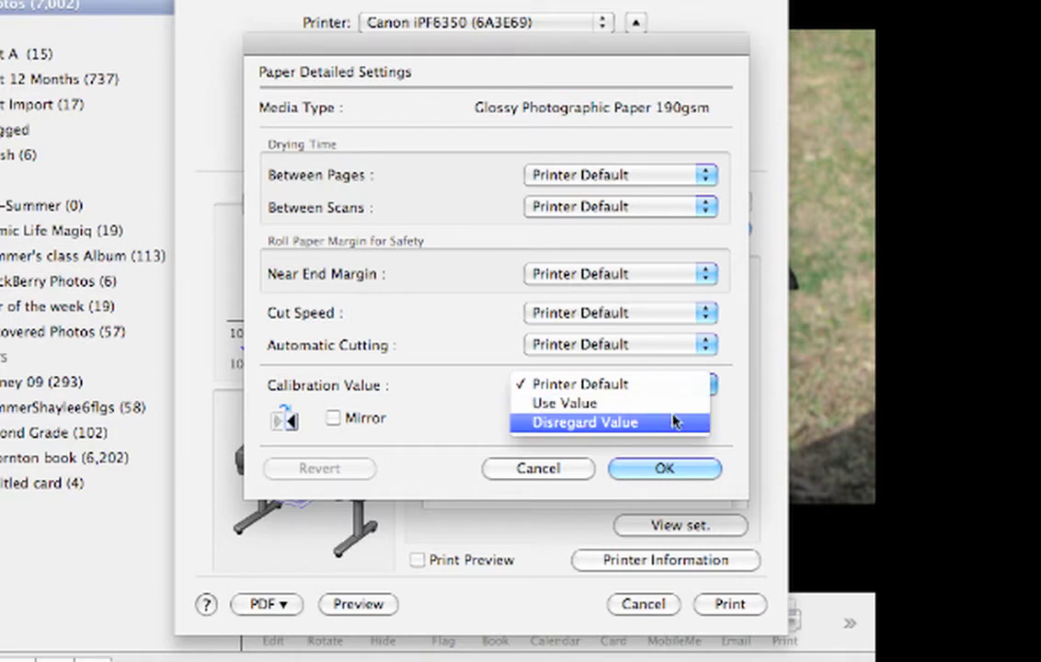
click(672, 390)
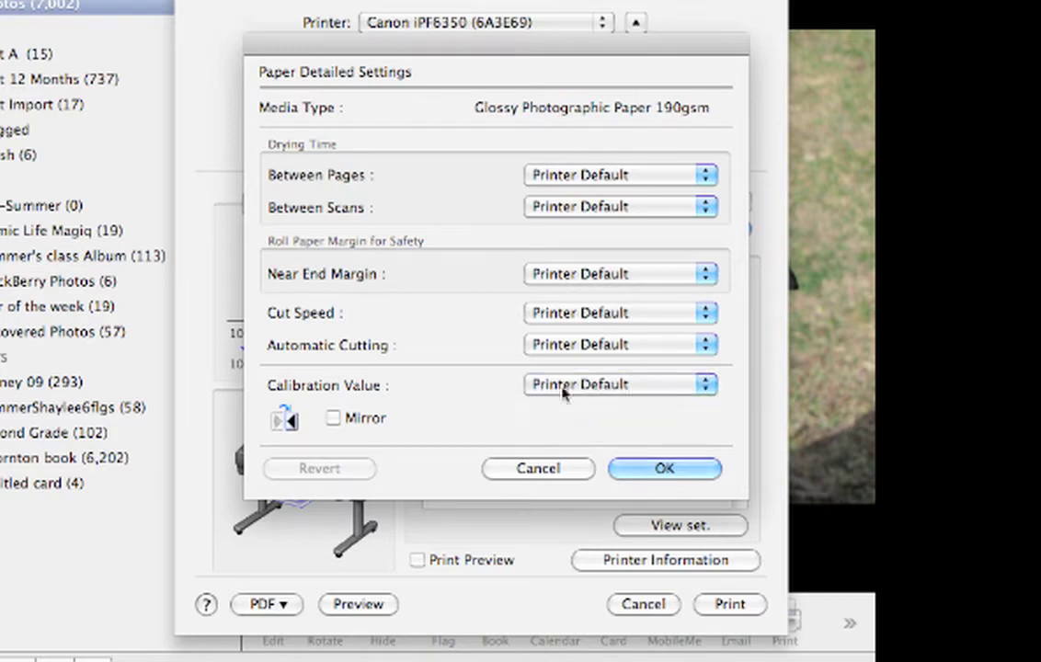
click(333, 418)
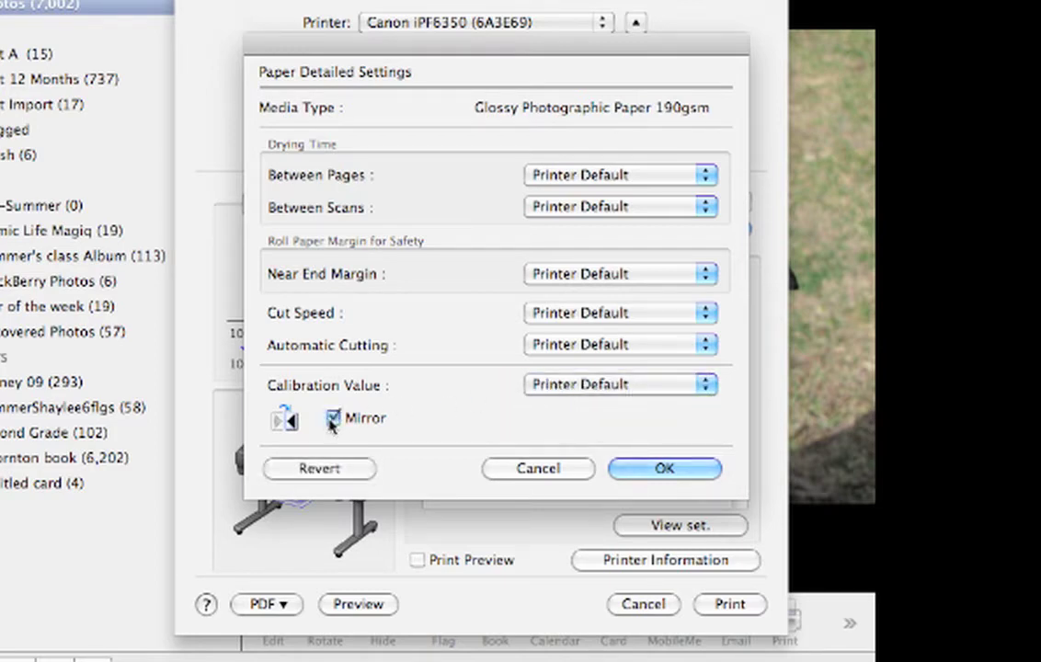
click(333, 419)
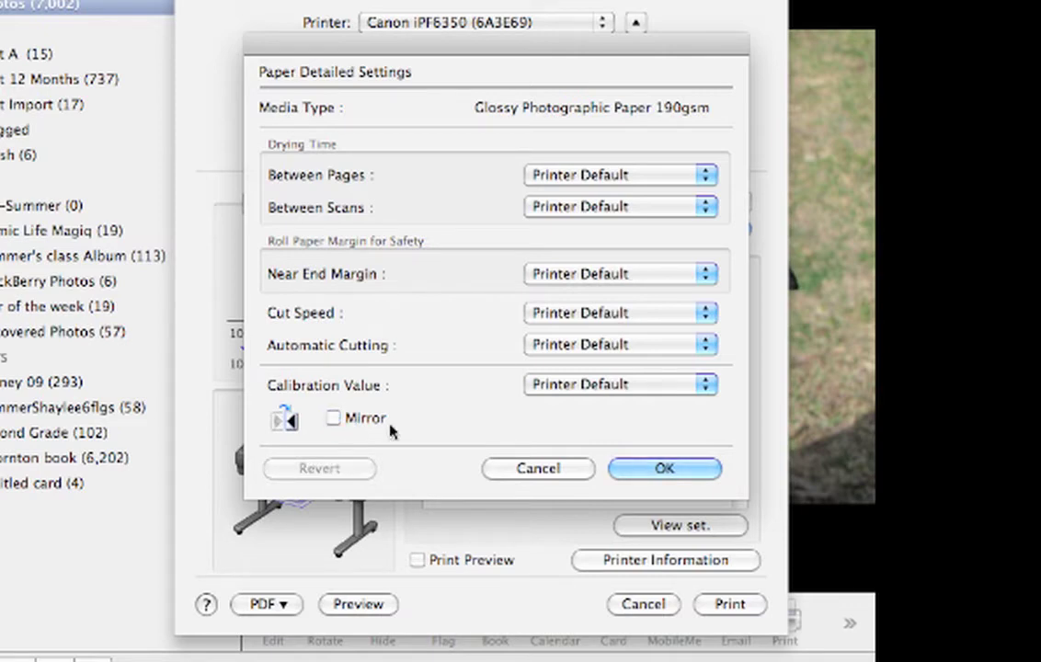
click(670, 470)
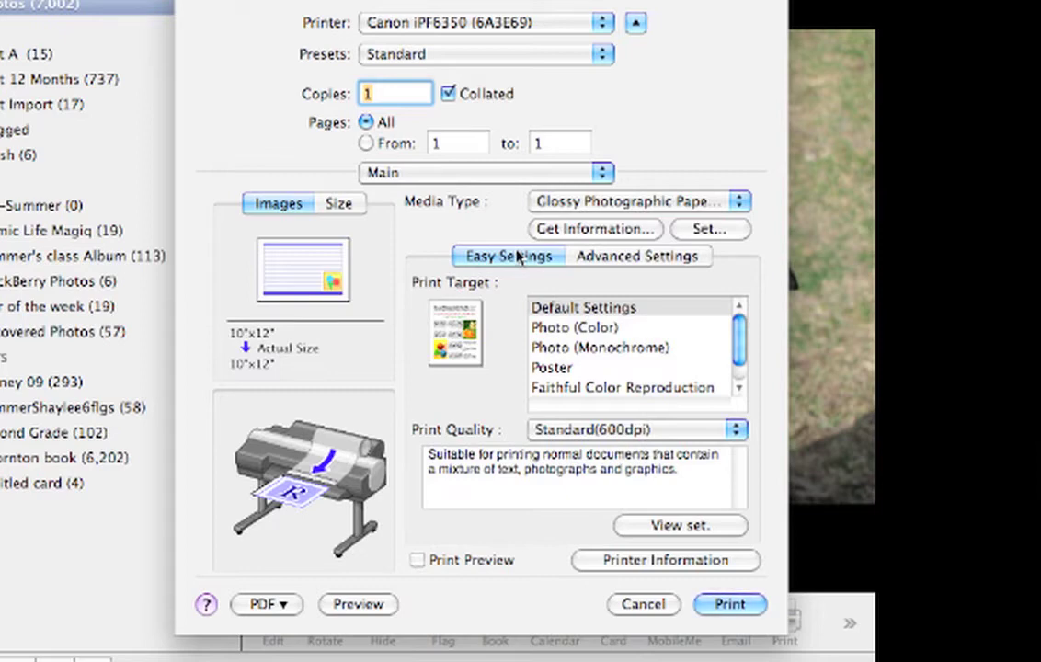
- Review the print priority and print quality choices in the advanced settings, keeping Image and Standard(600dpi)
click(600, 259)
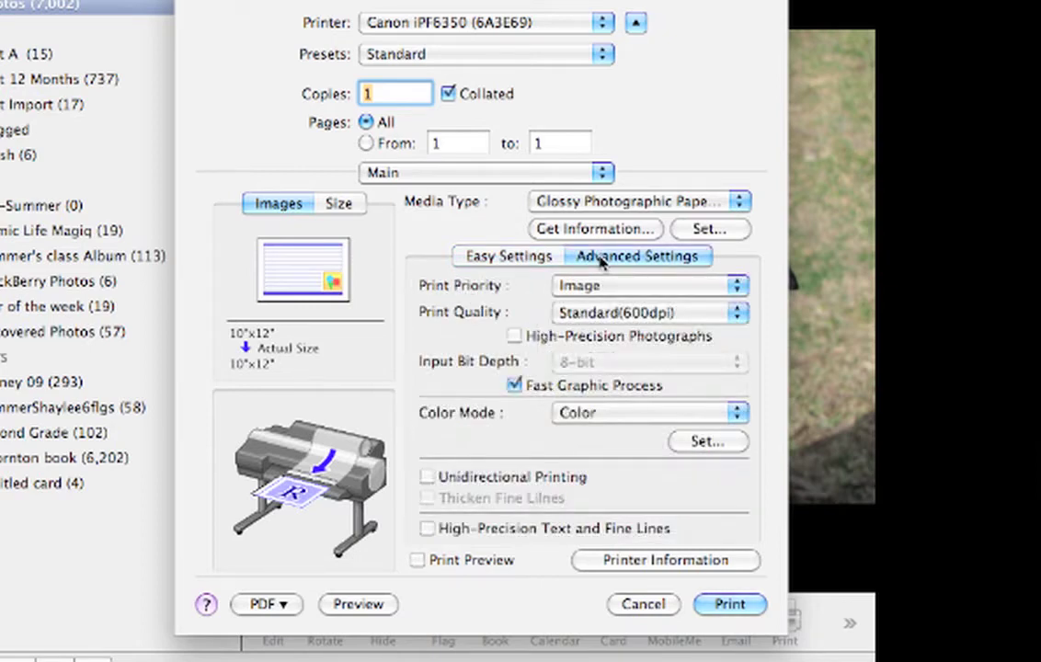
click(609, 286)
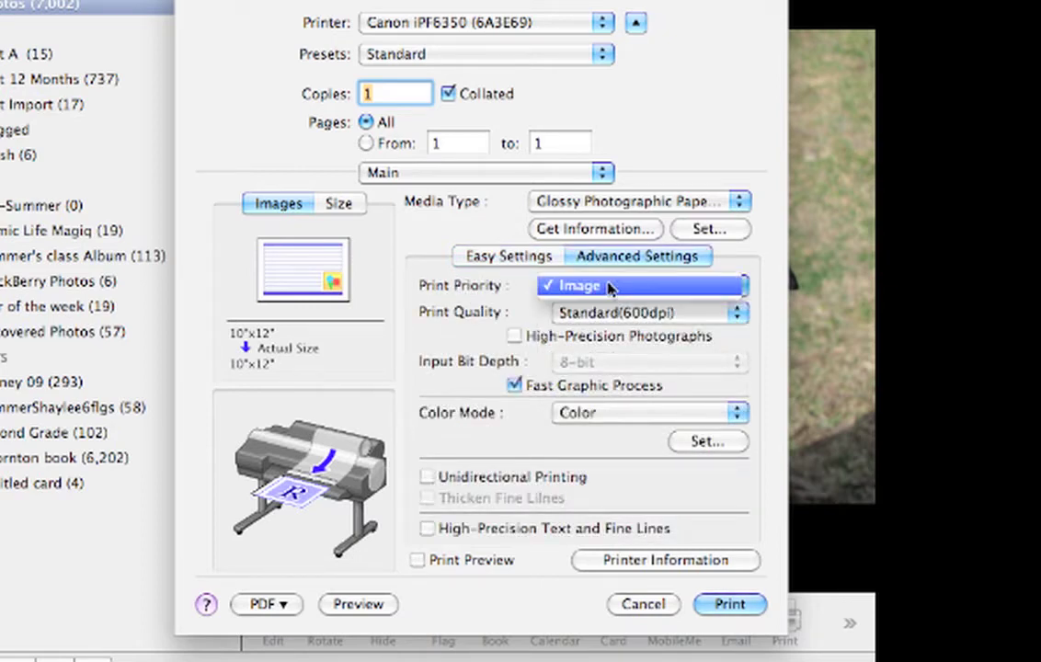
click(609, 286)
click(630, 312)
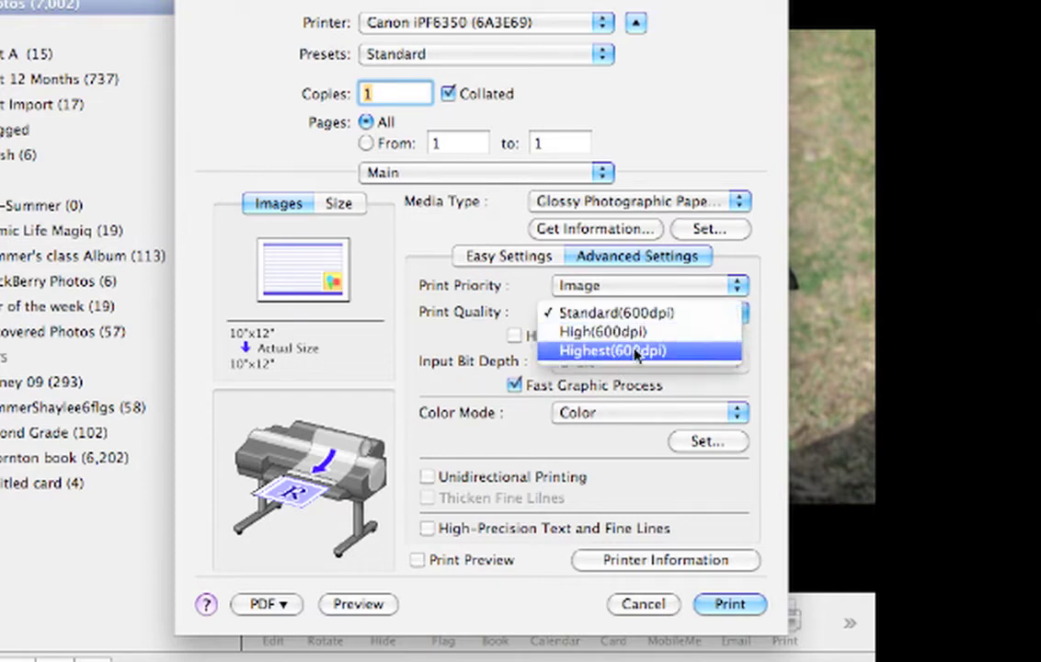
click(635, 315)
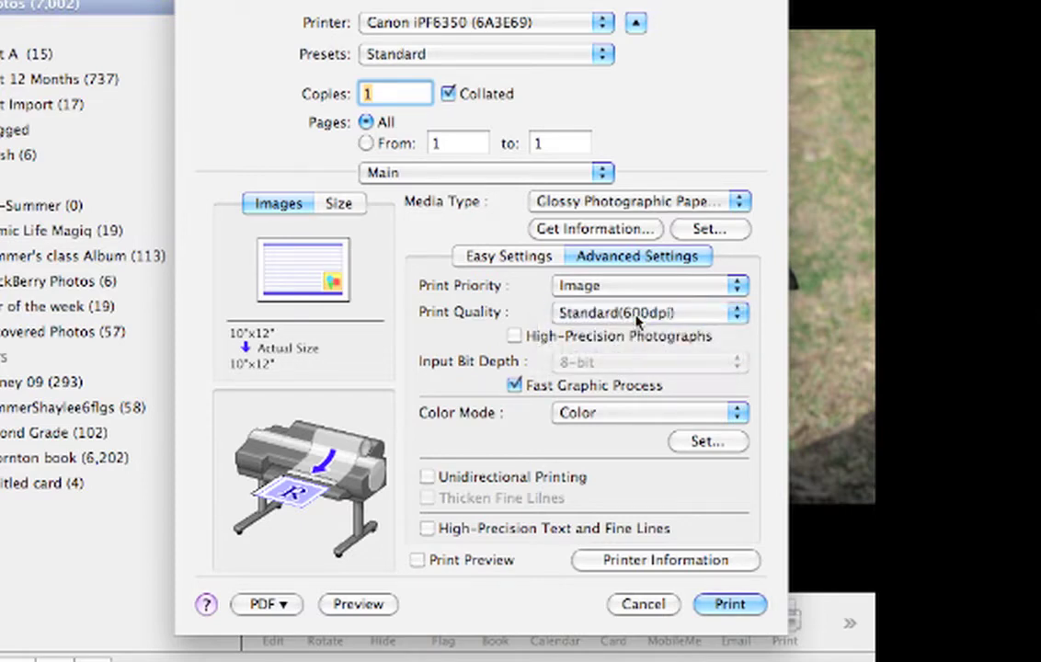
- Switch High-Precision Photographs on and off again to get Highest(600dpi) quality, and turn off Fast Graphic Process
click(514, 337)
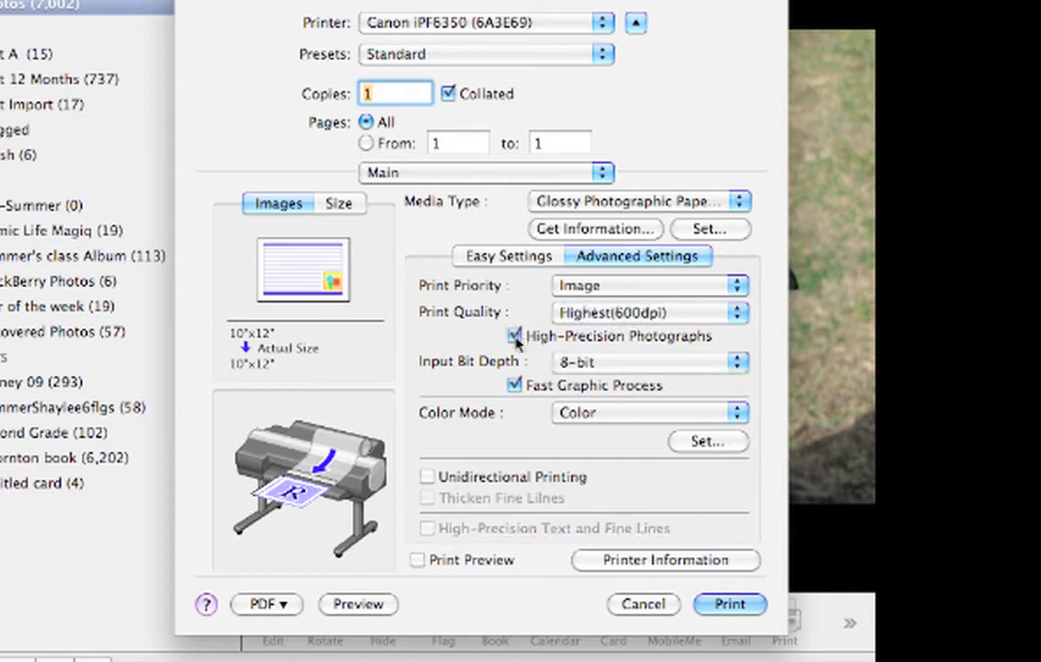
click(578, 365)
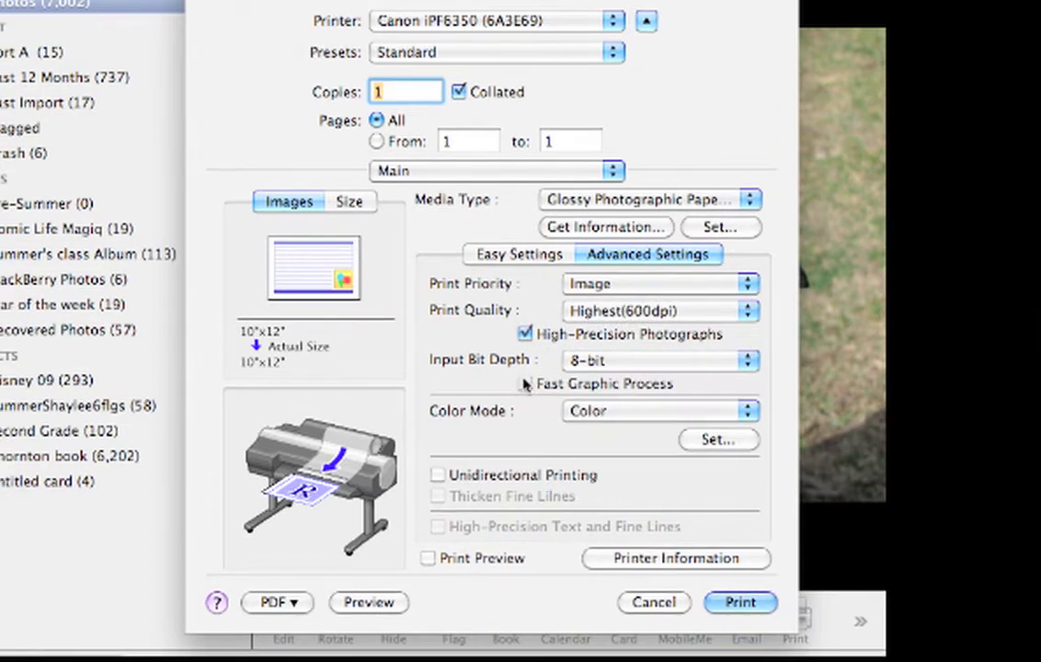
click(517, 336)
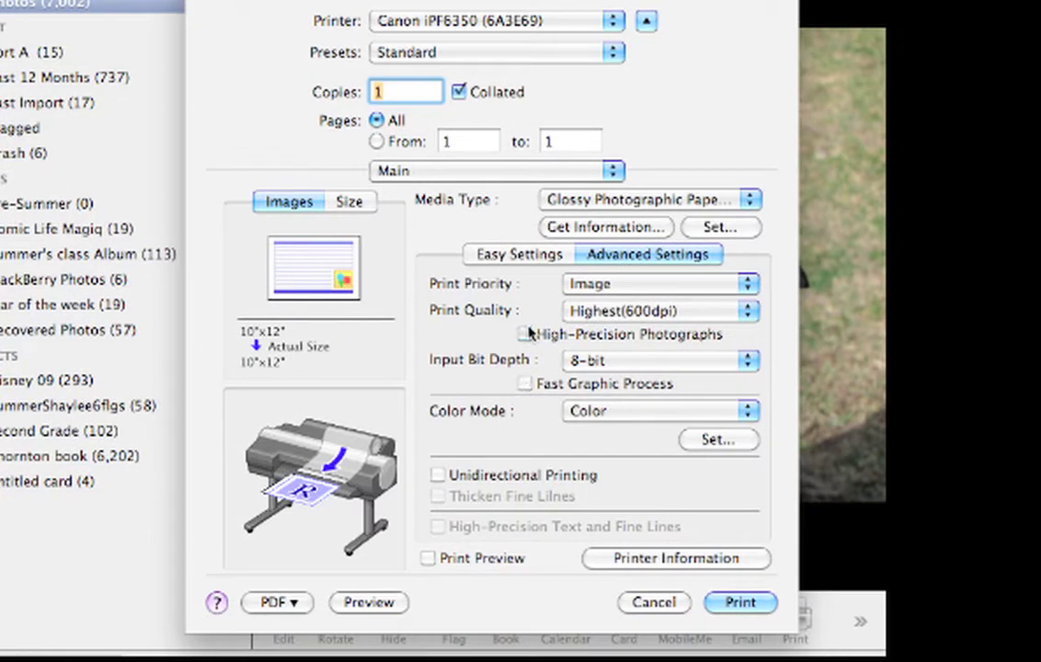
click(525, 386)
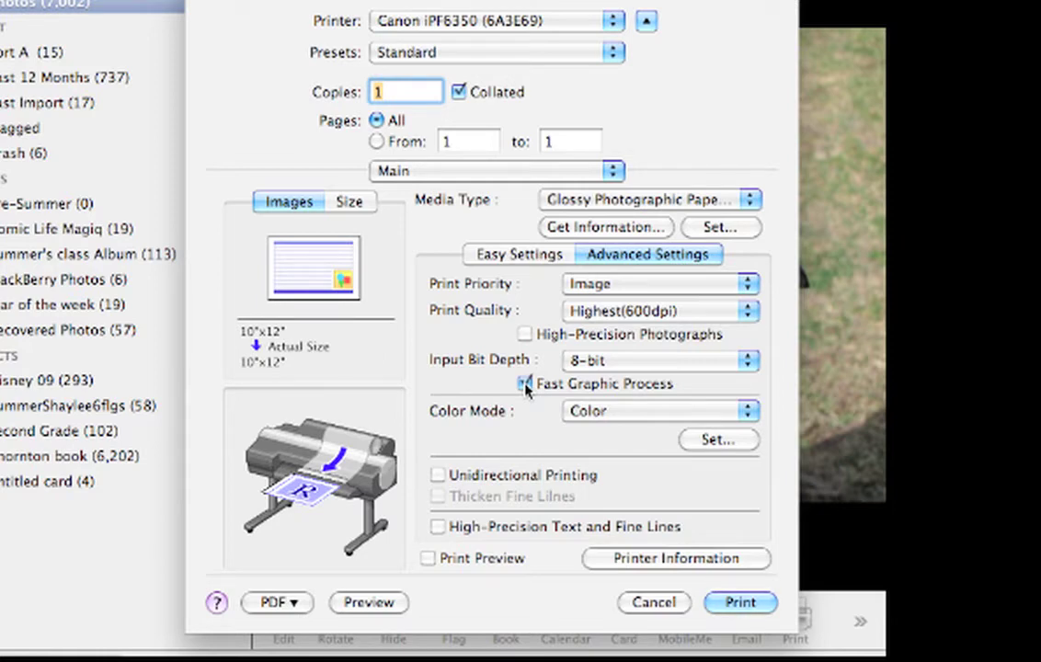
click(524, 385)
- Review the color mode choices, keeping Color, and open the detailed color settings for that mode
click(579, 413)
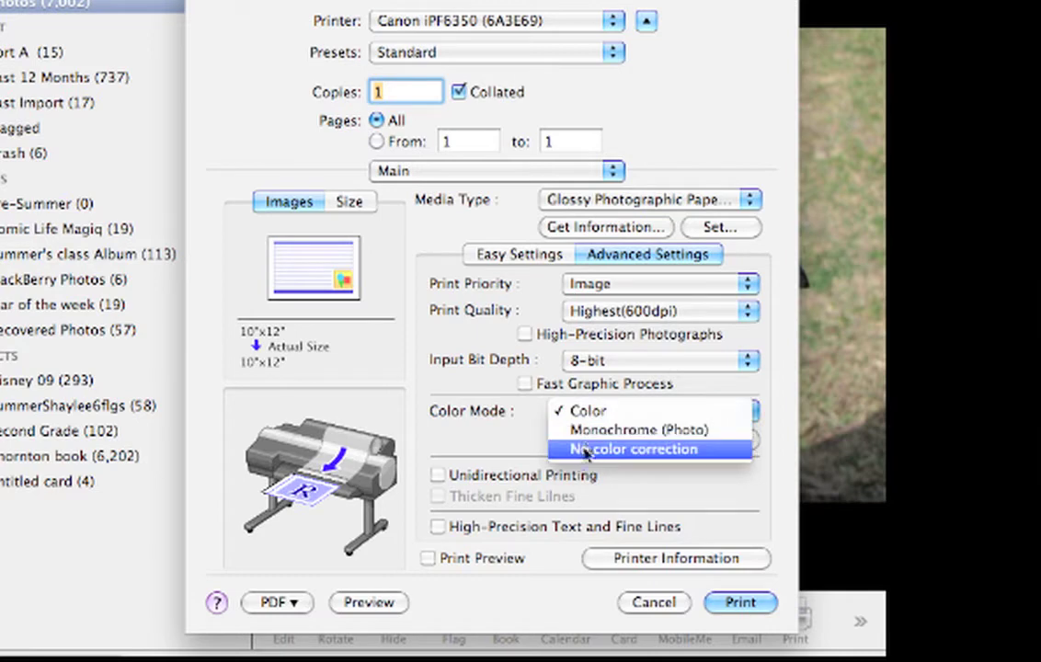
click(581, 419)
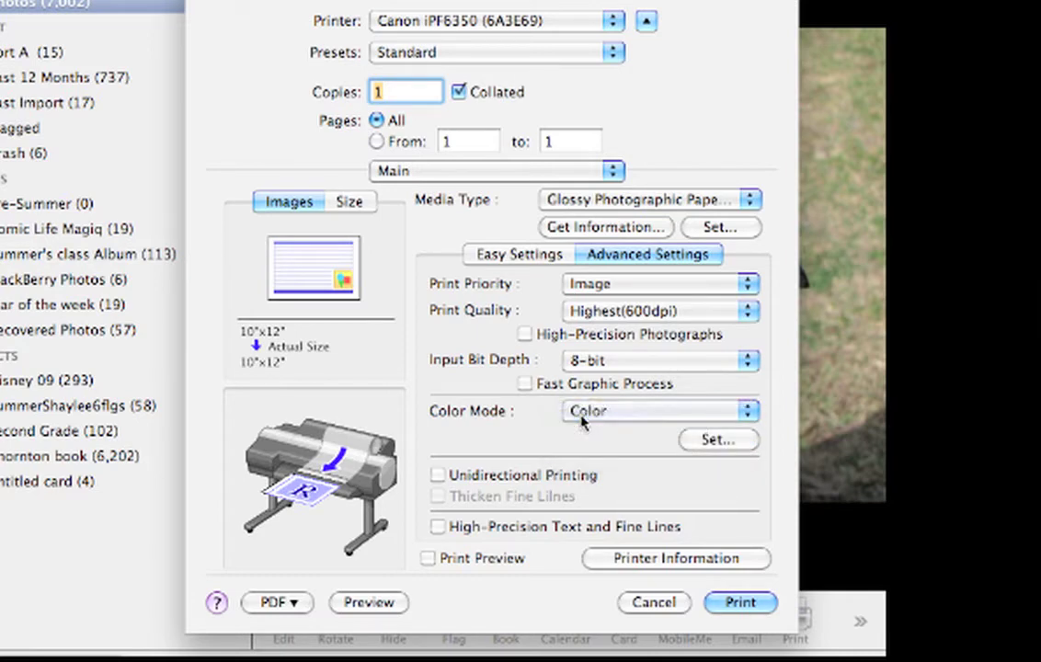
click(708, 443)
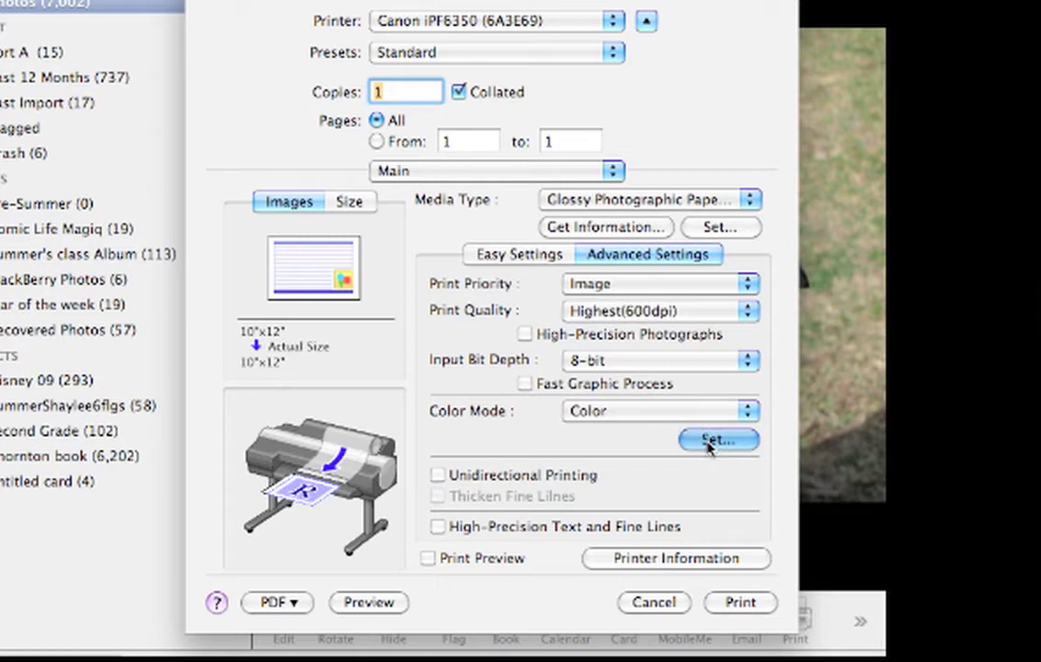
click(708, 444)
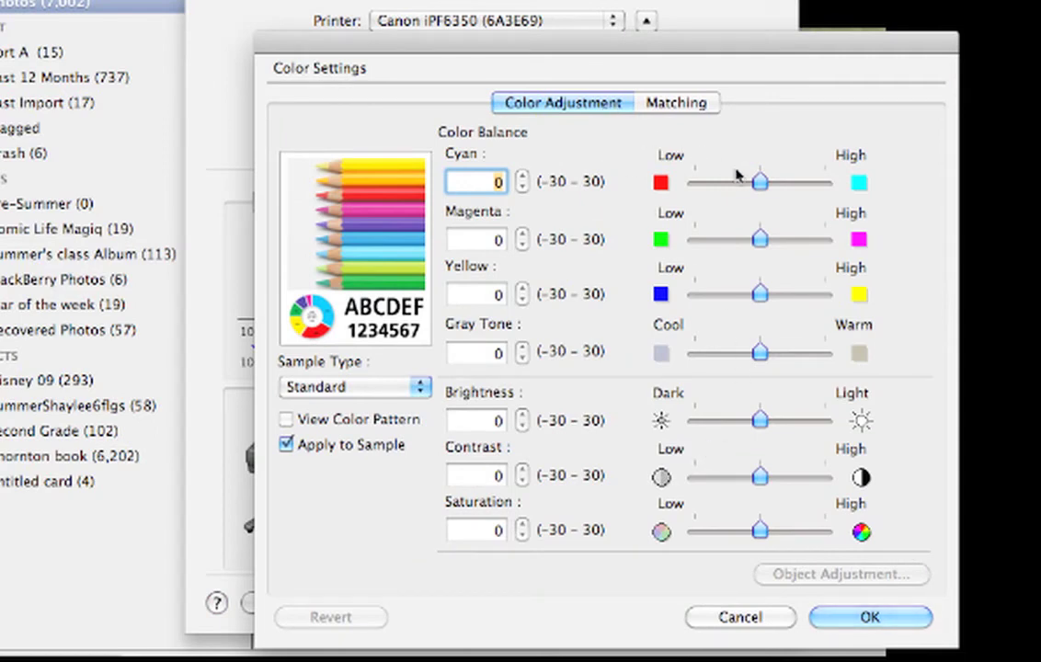
- Review the color balance and brightness adjustments, sample types and color pattern view, keeping the adjustments at 0 and the Standard sample
mouse_move(757, 179)
mouse_down()
mouse_move(771, 176)
mouse_move(738, 195)
mouse_move(755, 181)
mouse_move(759, 195)
mouse_up()
mouse_move(760, 421)
mouse_down()
mouse_move(778, 422)
mouse_move(750, 425)
mouse_move(761, 423)
mouse_up()
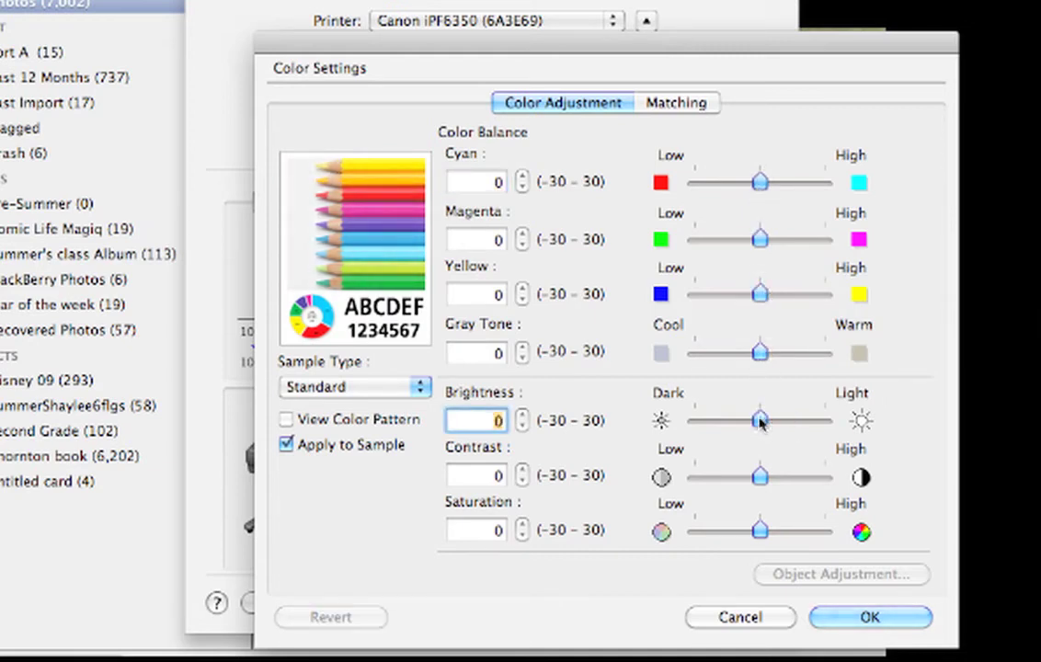
click(415, 387)
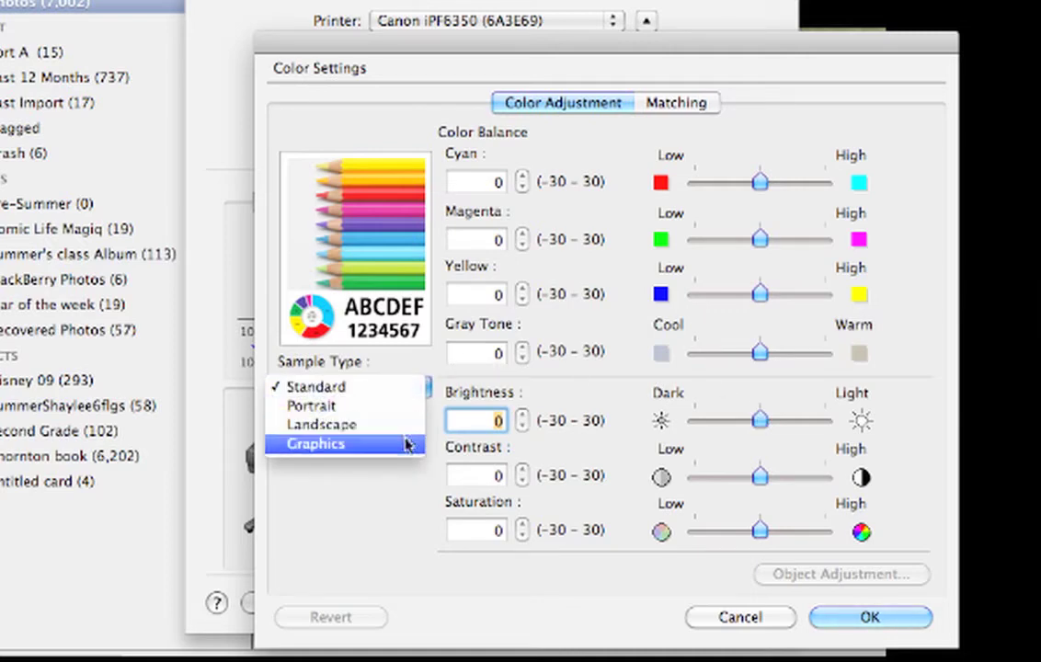
click(414, 388)
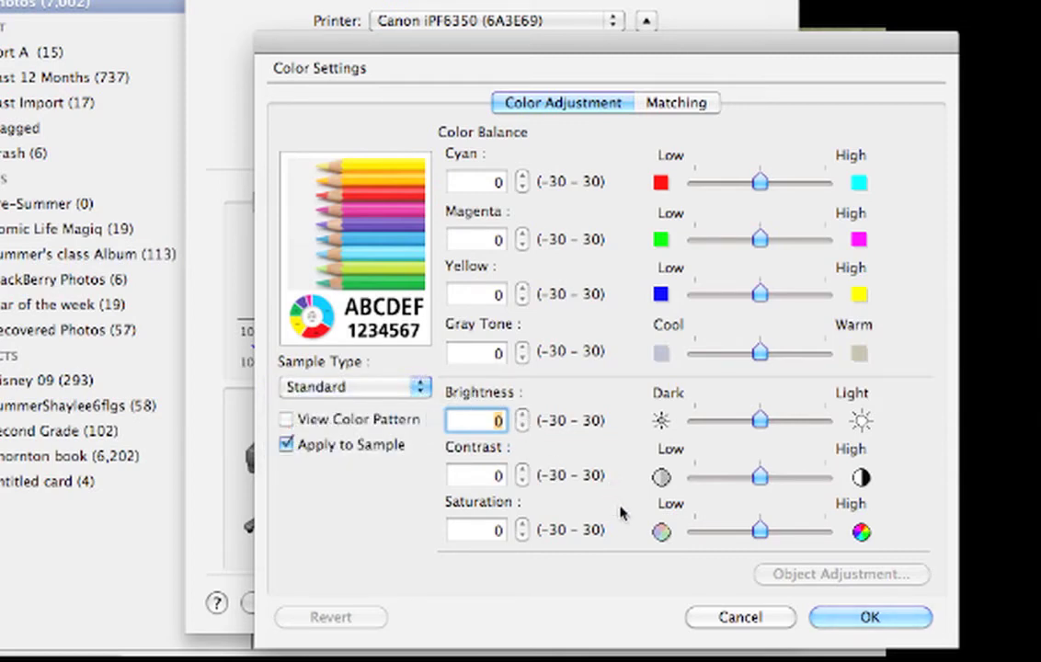
click(401, 423)
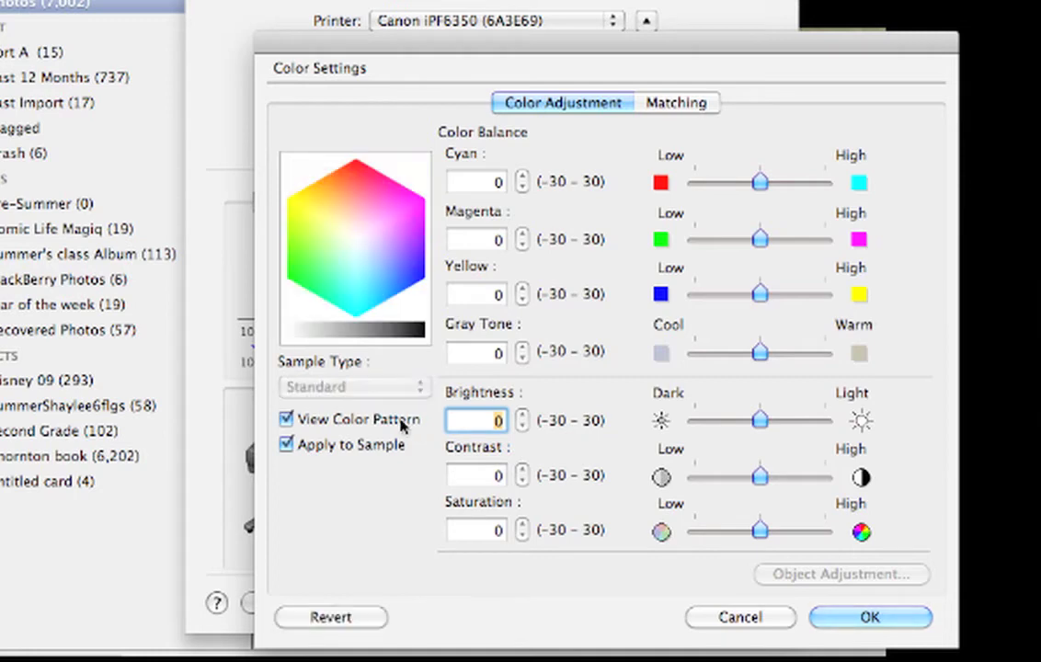
click(402, 423)
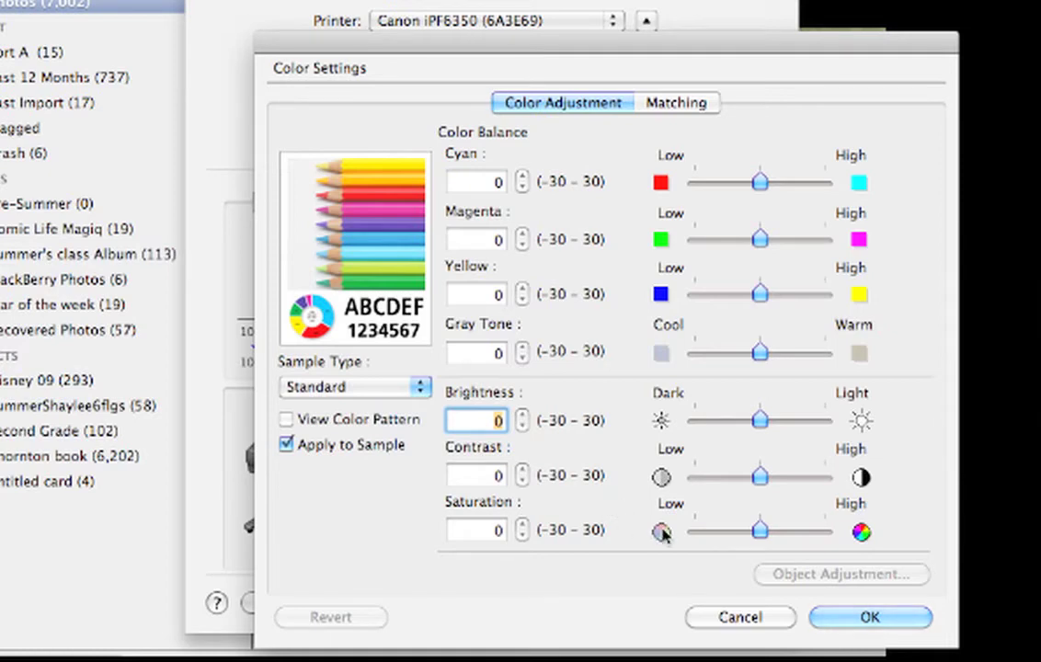
- Review the matching modes and the Driver Matching Mode choices for matching method and color space, keeping Perceptual and sRGB
click(668, 105)
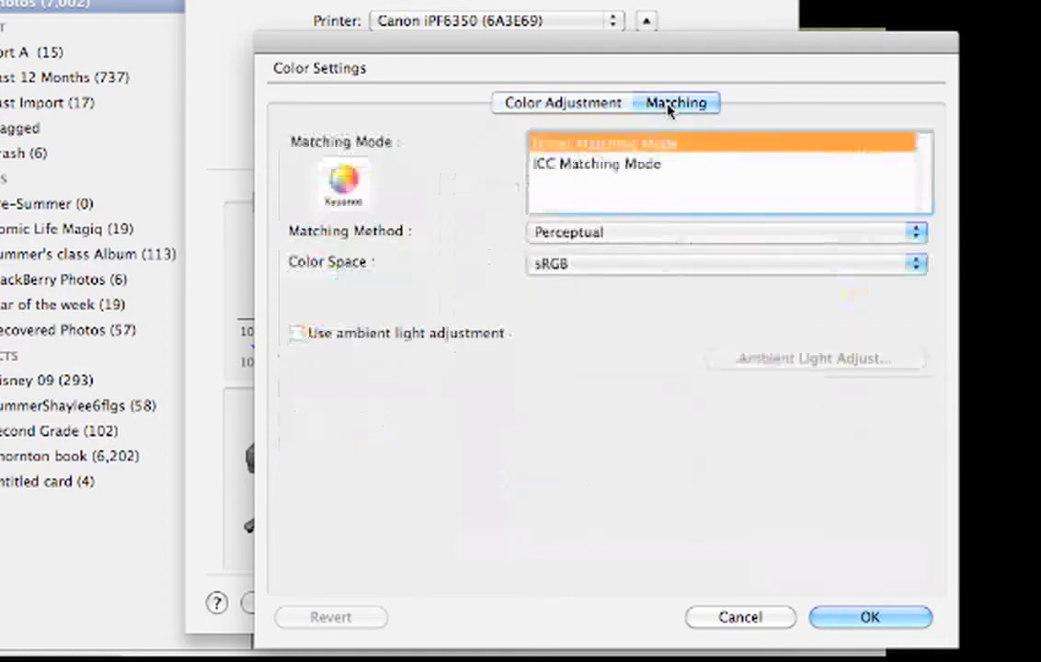
click(643, 165)
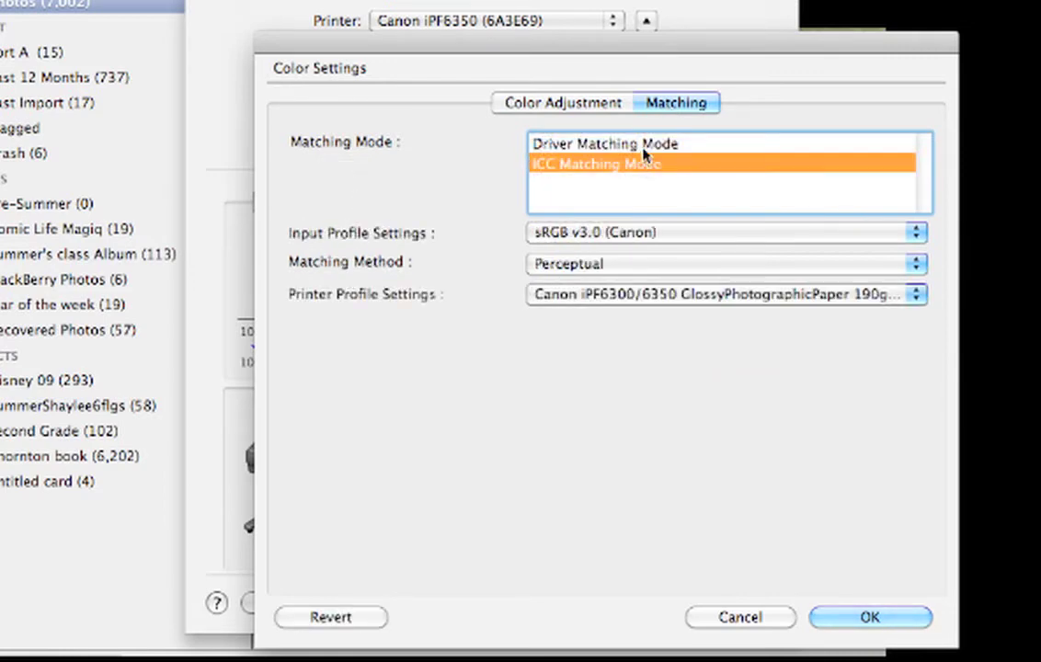
click(644, 145)
click(644, 234)
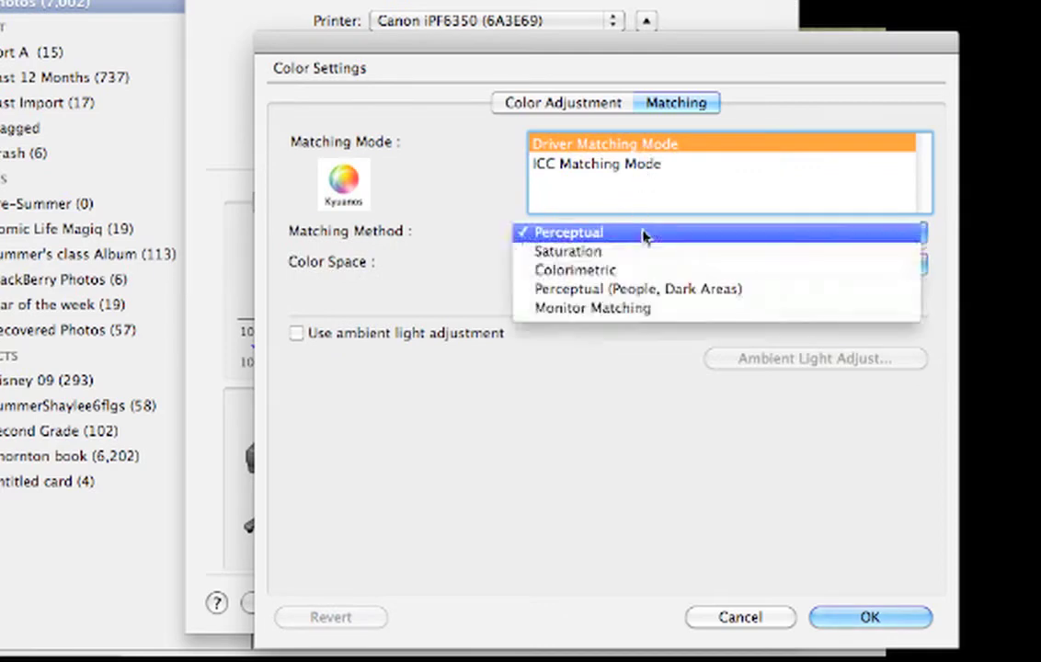
click(644, 235)
click(644, 235)
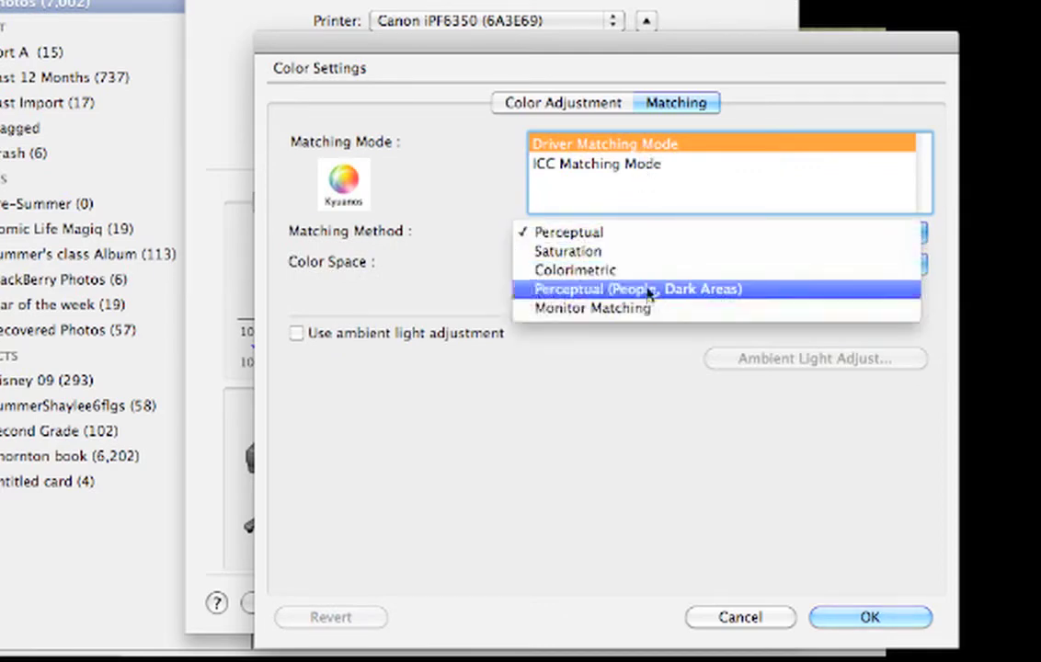
click(642, 234)
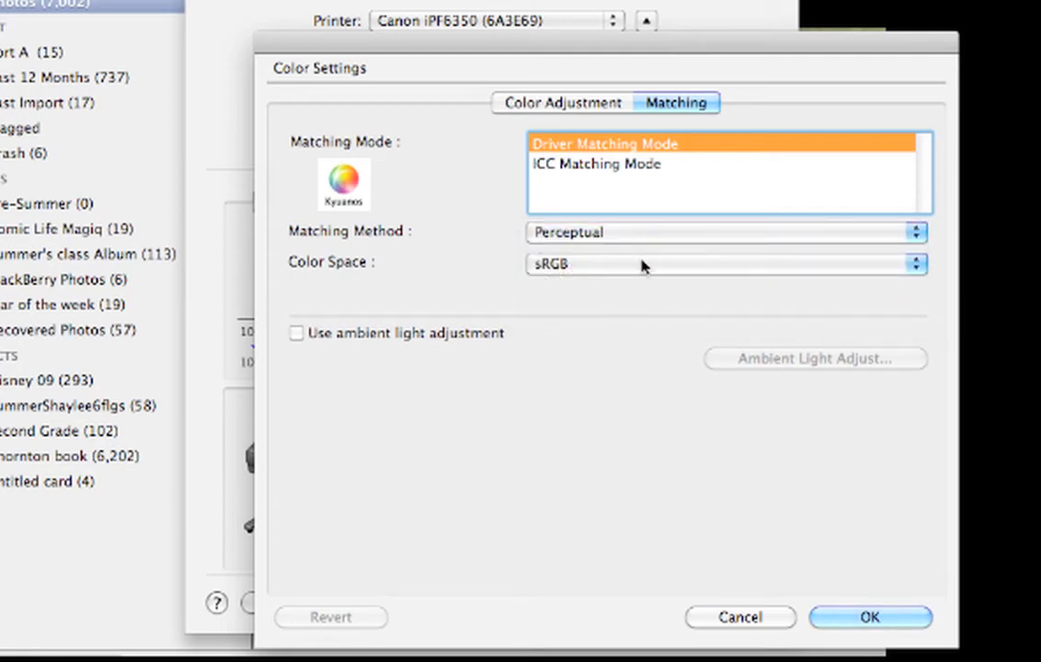
click(644, 264)
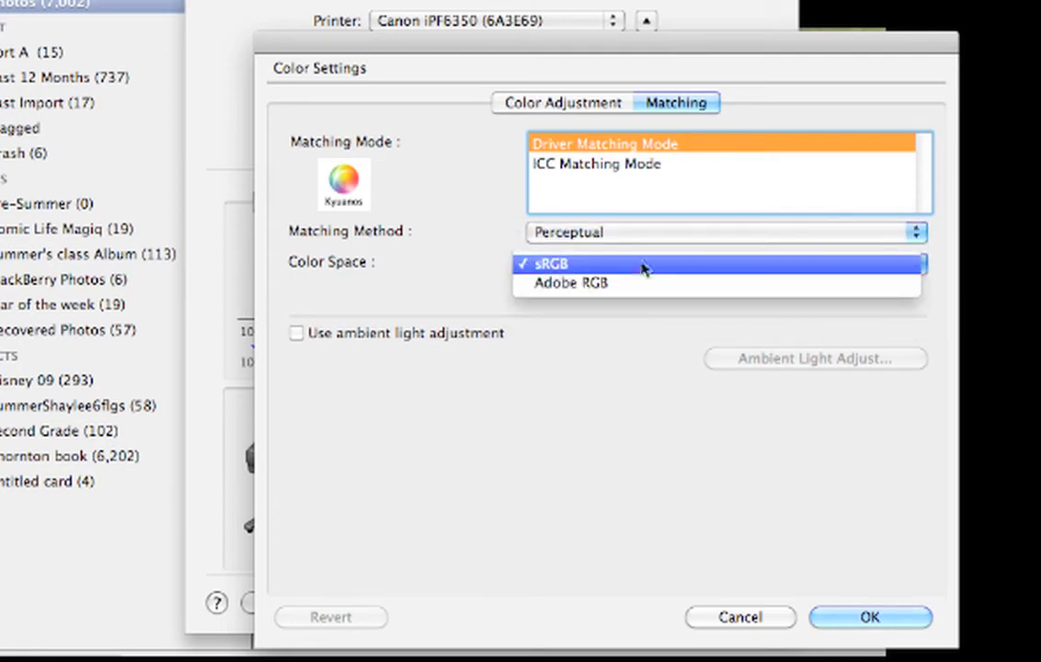
click(643, 266)
- Set ICC Matching Mode with sRGB v3.0 (Canon), Perceptual and the GlossyPhotographicPaper 190gsm (Highest) printer profile, and accept the color settings
click(622, 166)
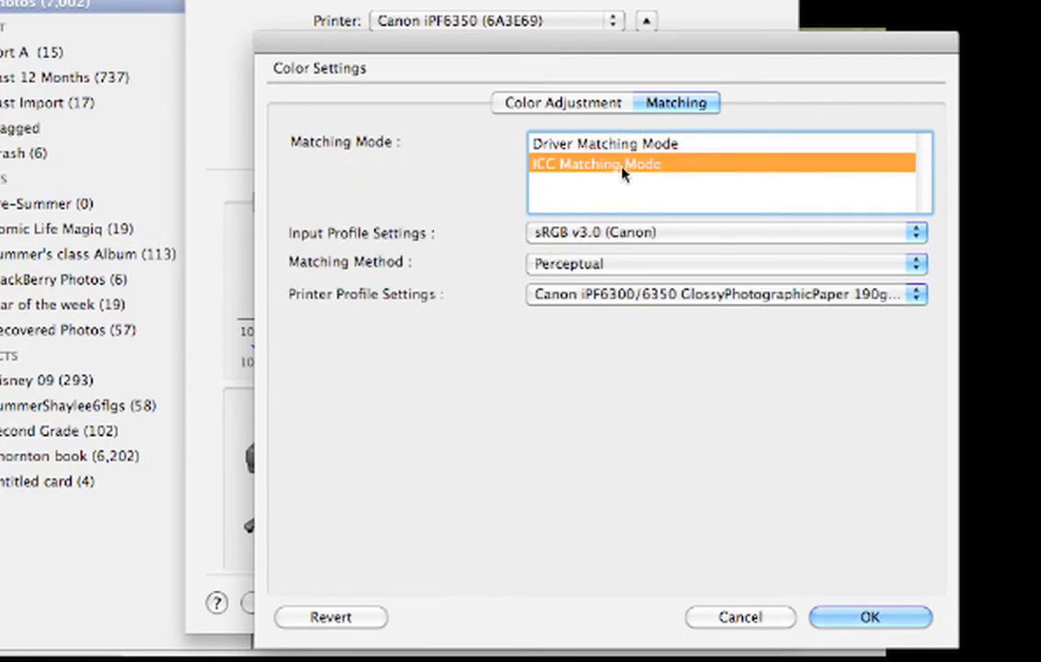
click(658, 233)
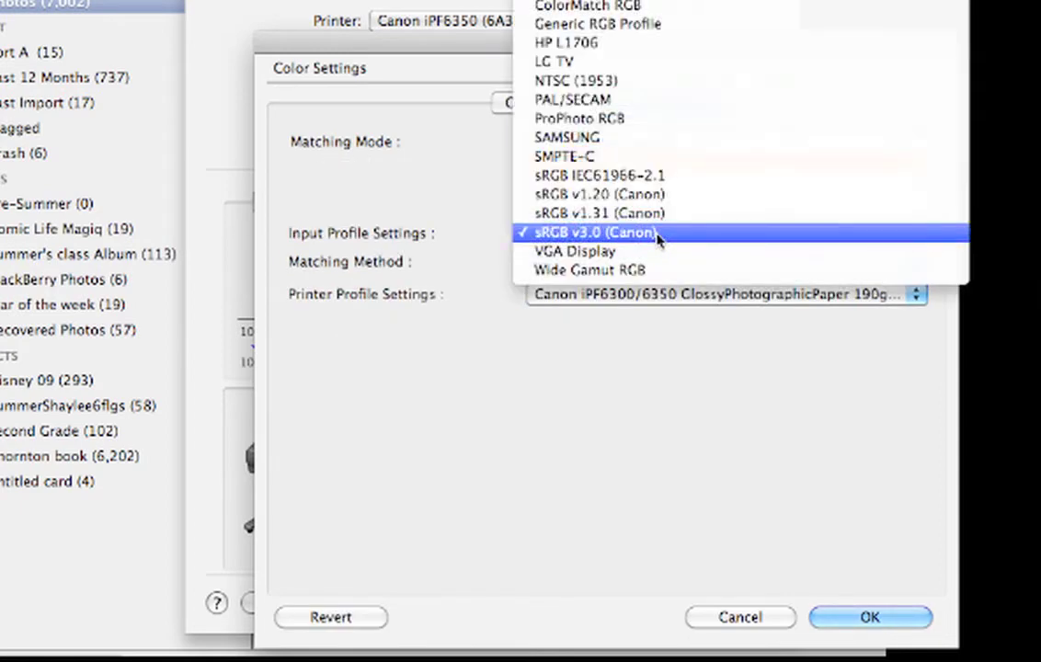
click(659, 235)
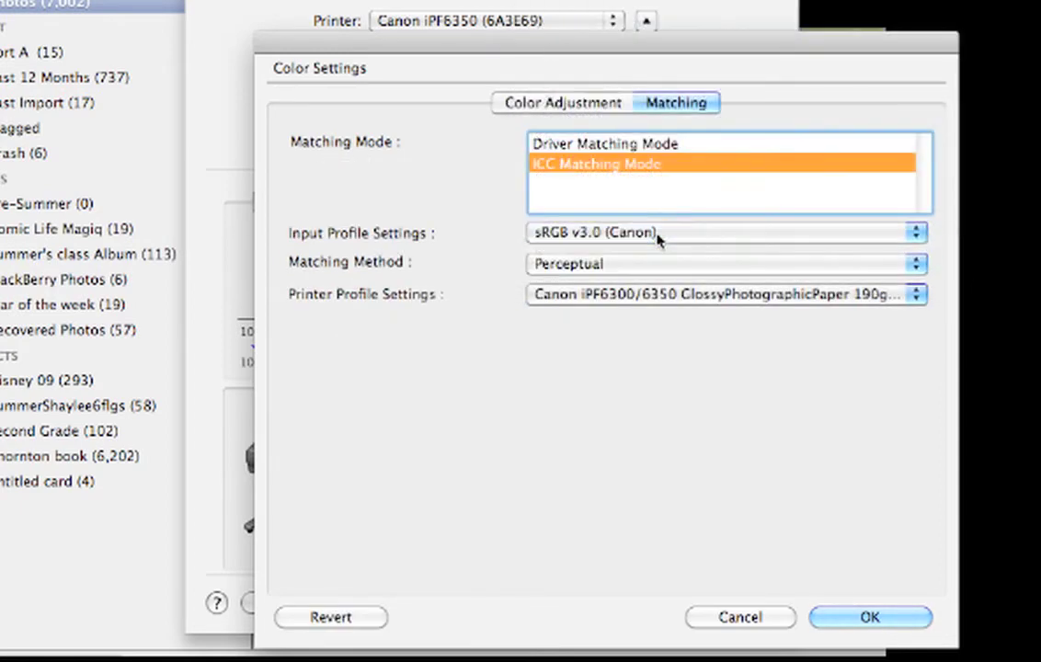
click(670, 262)
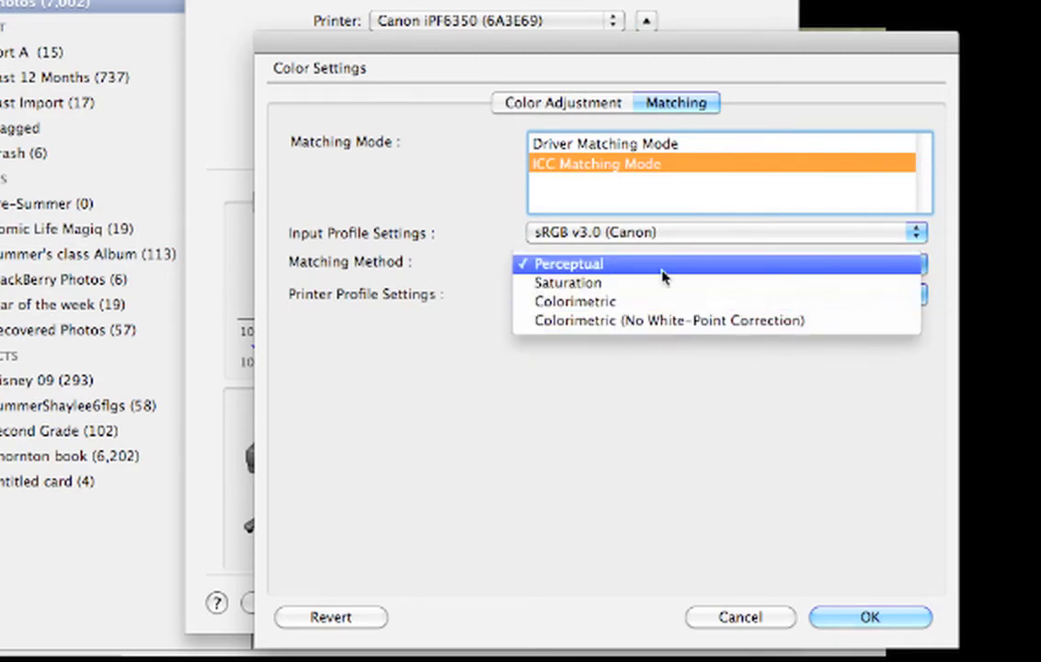
click(662, 271)
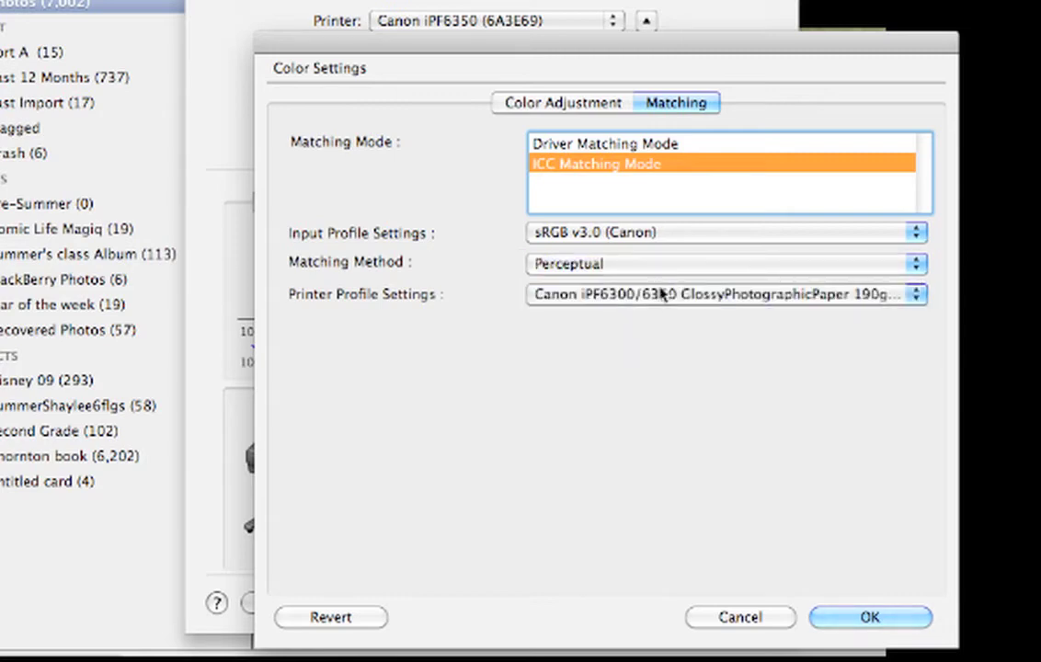
click(661, 295)
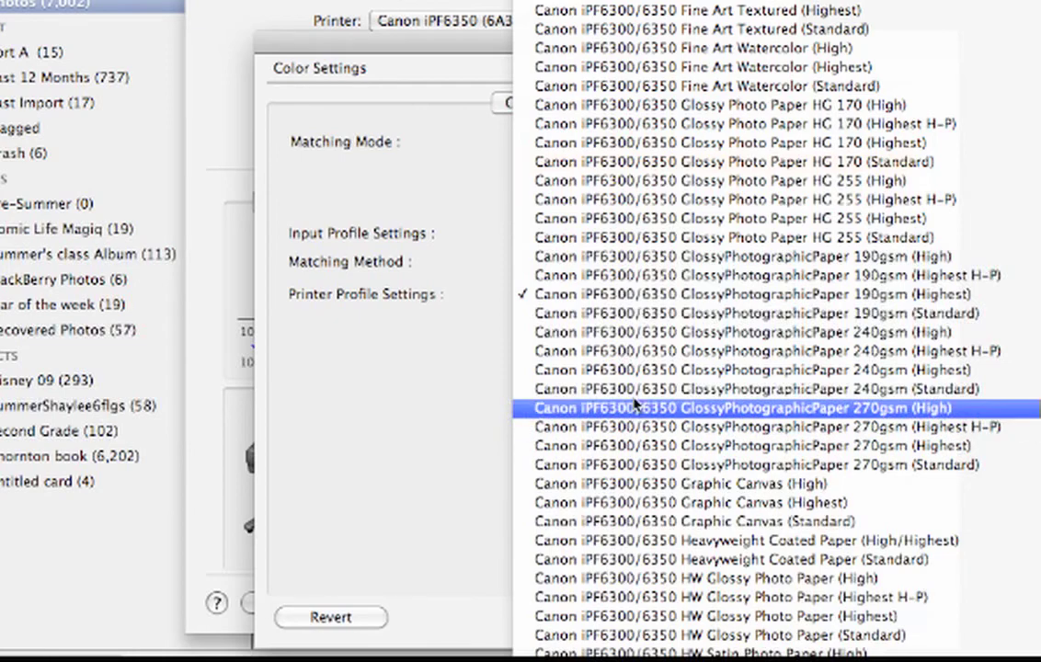
click(644, 294)
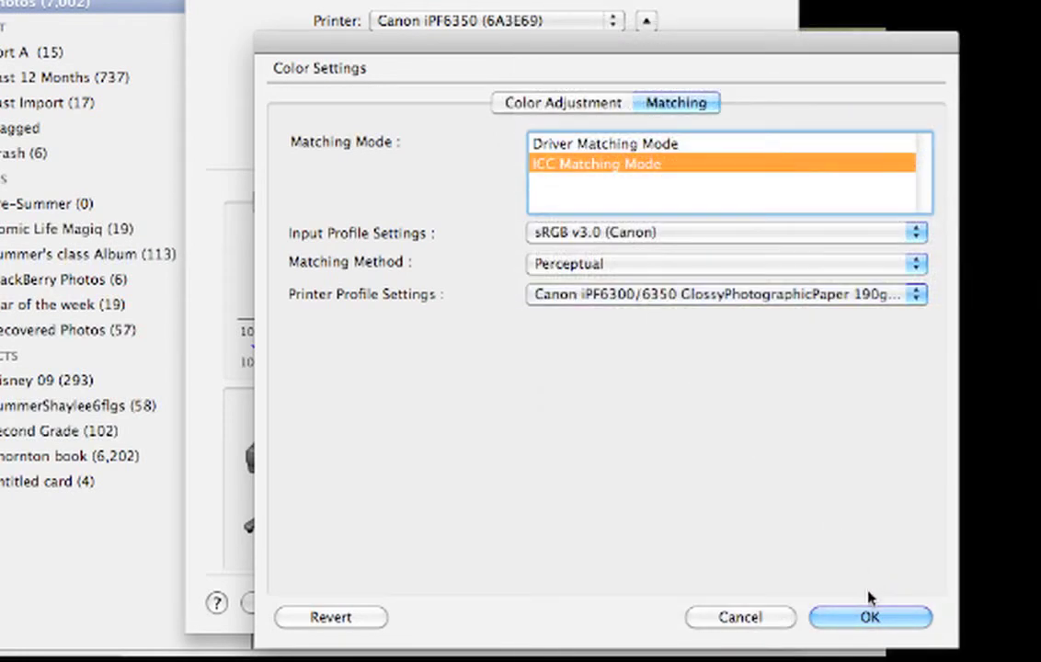
click(872, 618)
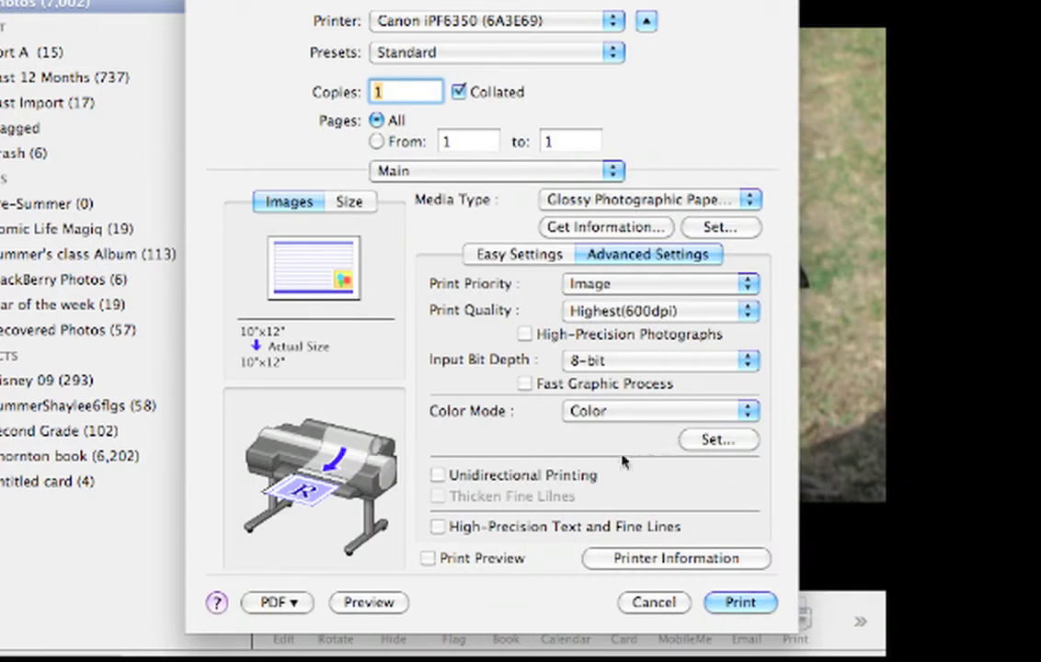
- Try the Unidirectional Printing, High-Precision Text and Fine Lines and Print Preview options, leaving them all off
click(490, 476)
click(486, 529)
click(487, 532)
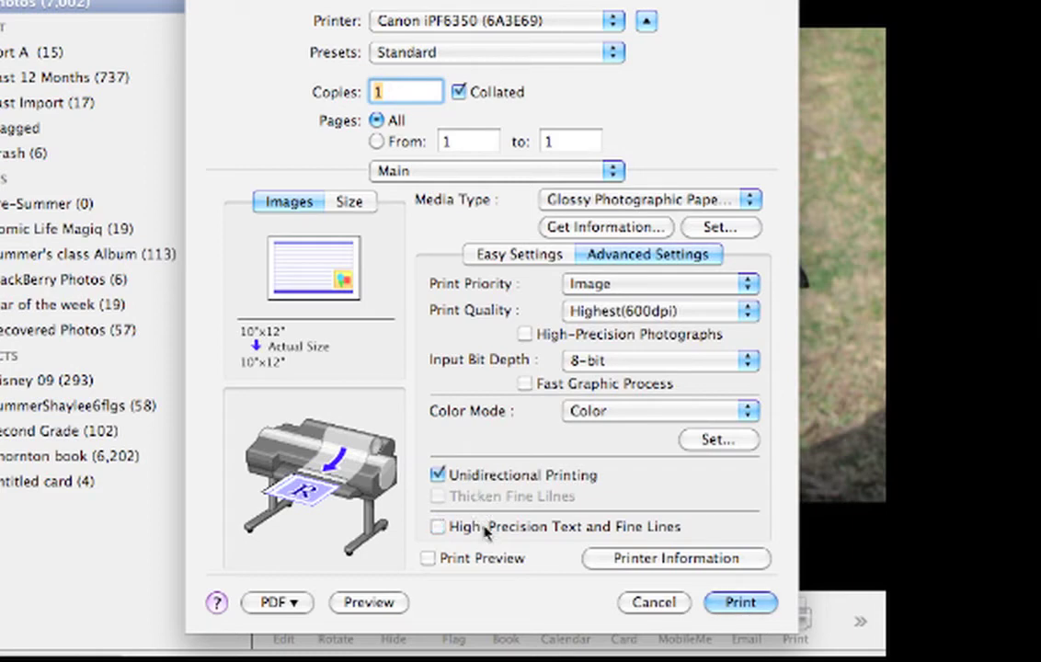
click(493, 479)
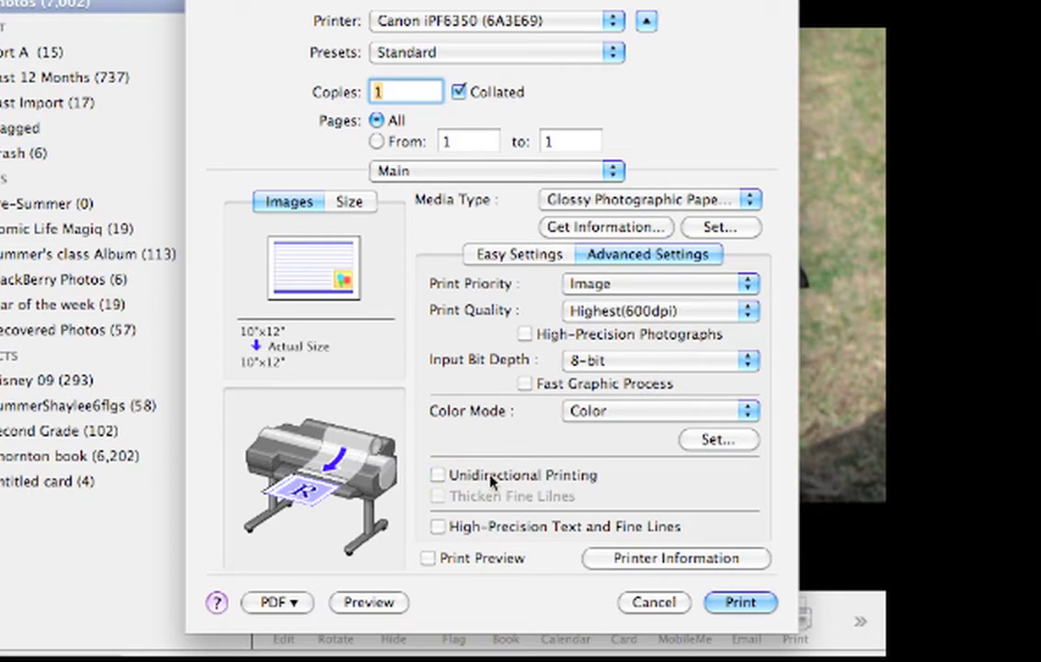
click(489, 561)
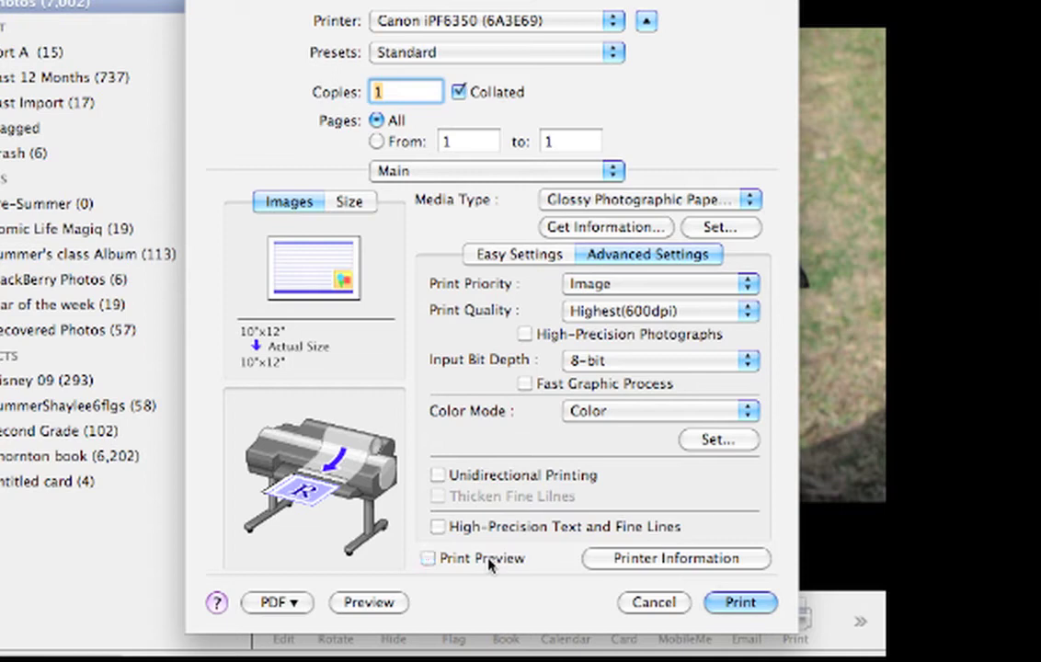
- Examine the printer information for ink and paper supply, status and log functions, and maintenance utilities, and close it
click(614, 560)
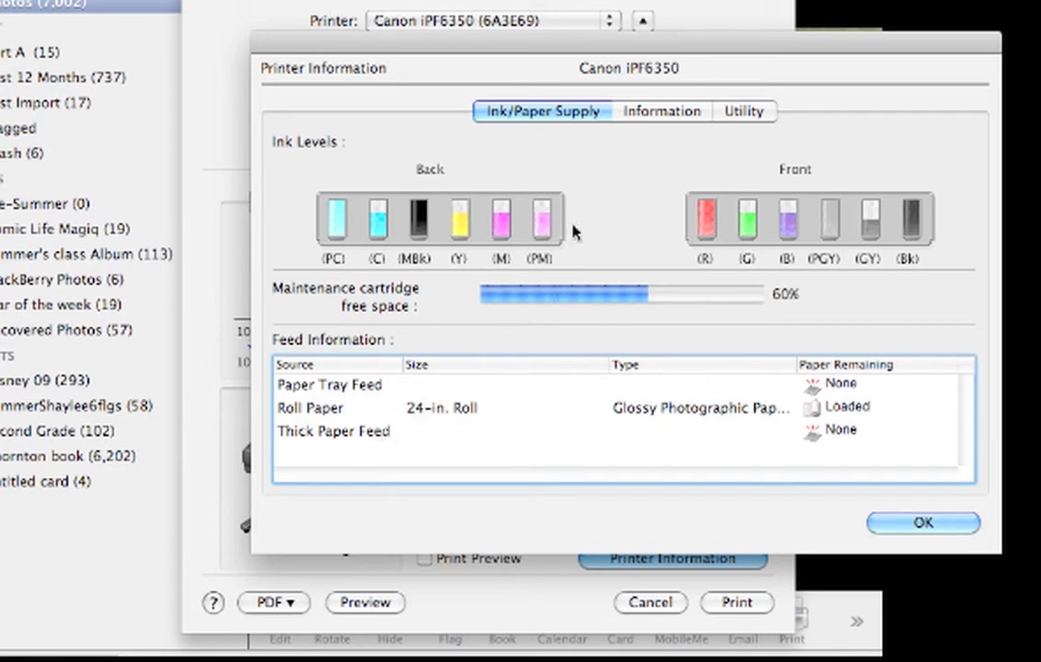
click(657, 115)
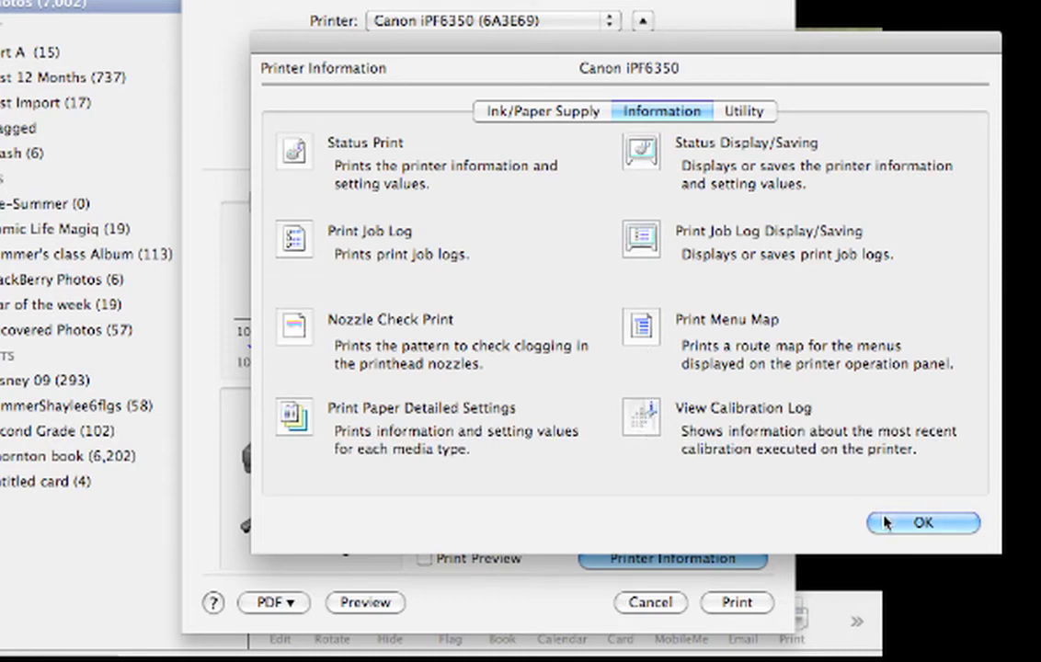
click(760, 111)
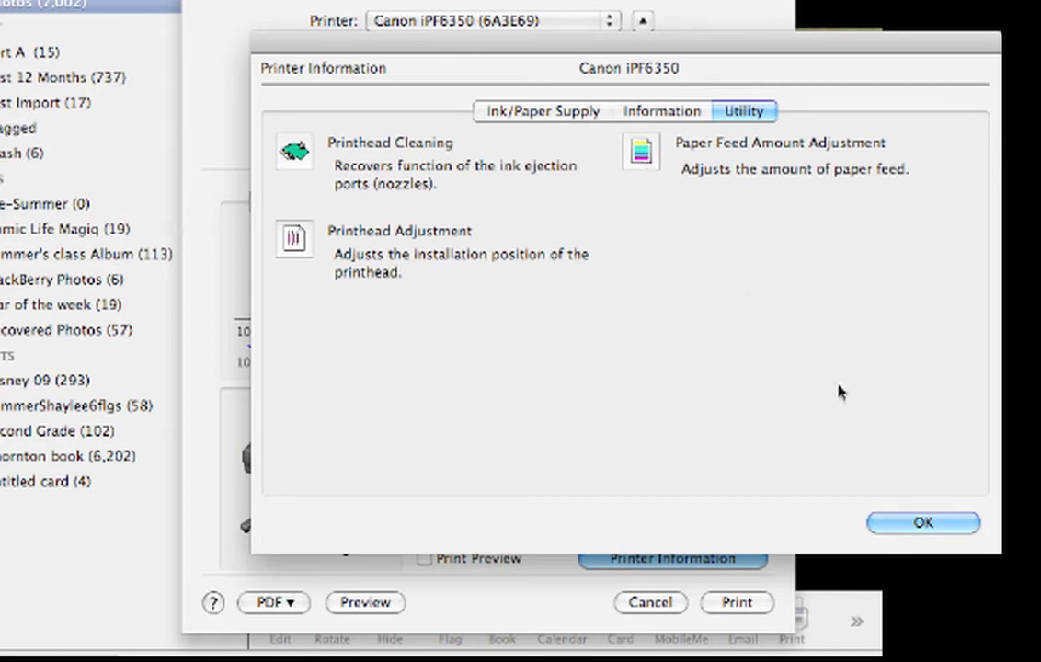
click(921, 523)
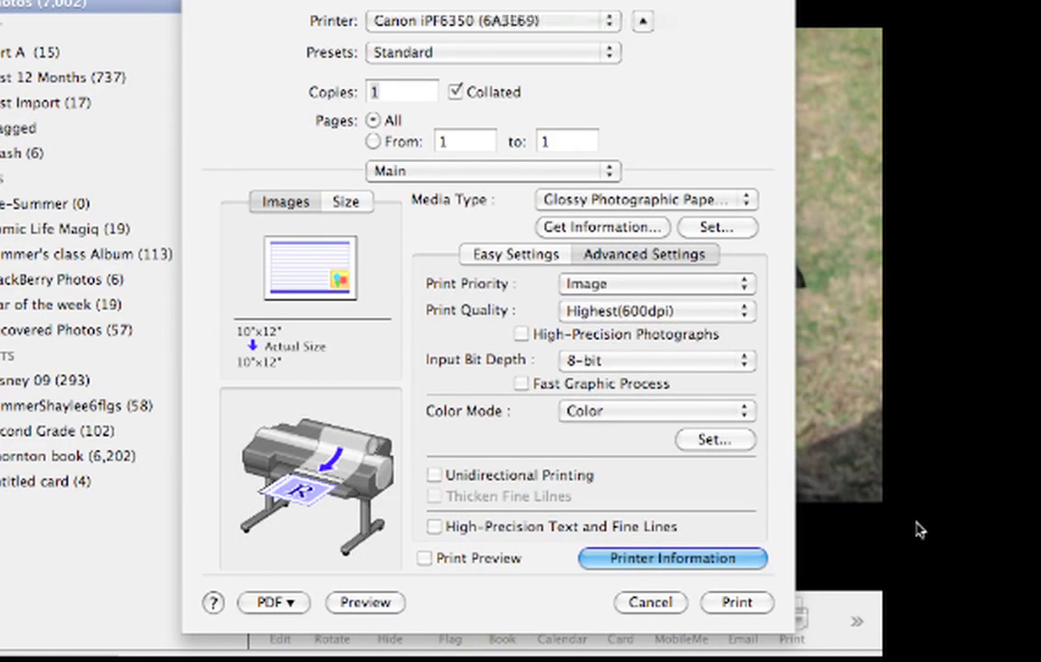